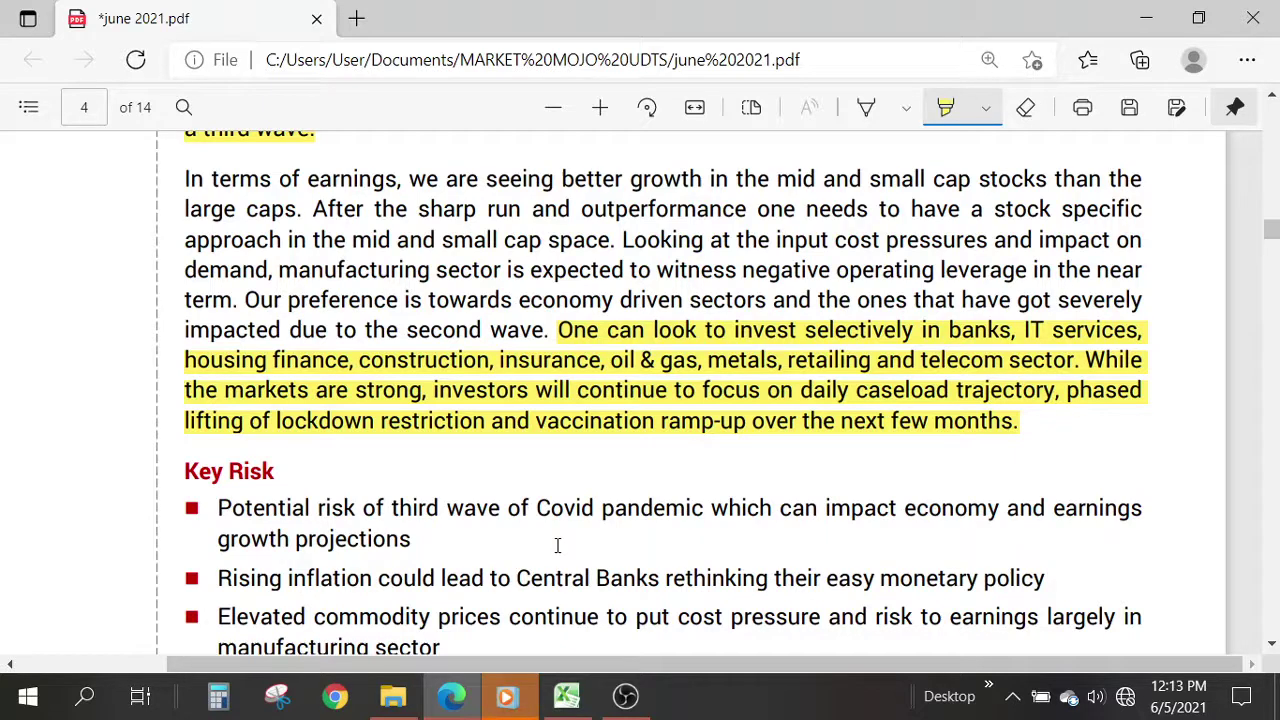
# Step: Review the Key Risk points and the full Top Investment Ideas table on page 4 of the report
pyautogui.scroll(-3, 557, 545)
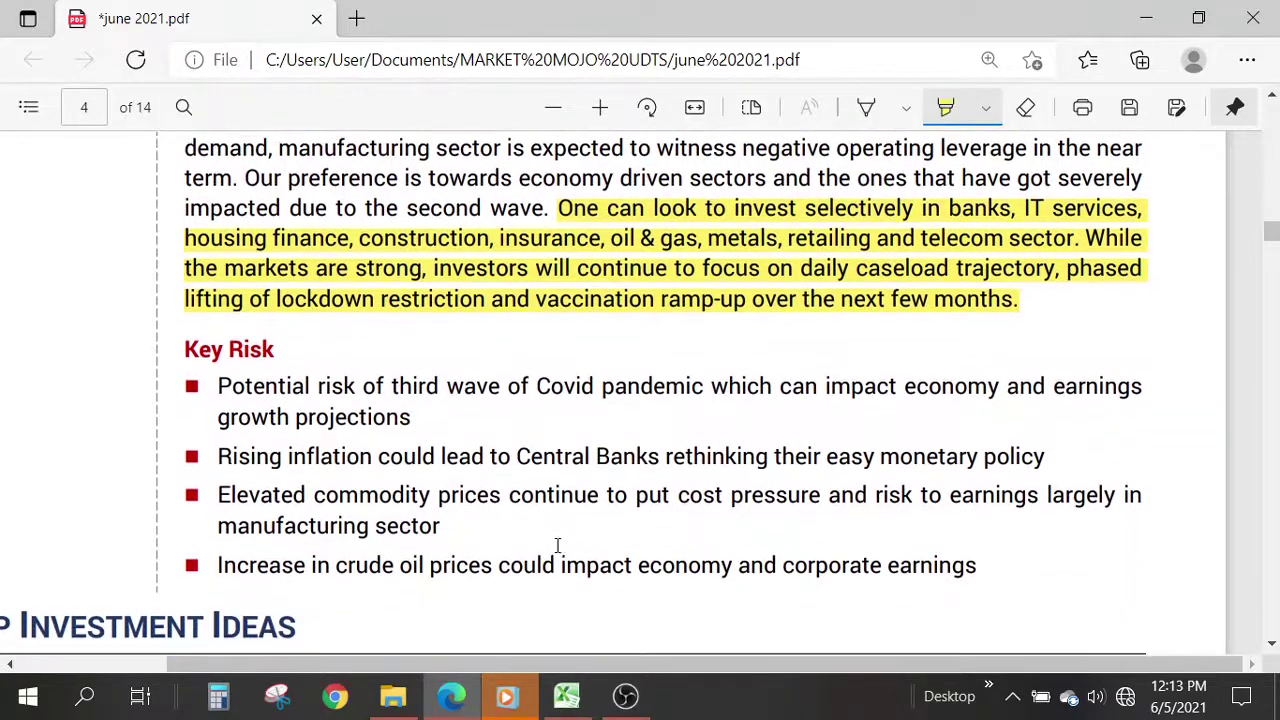
pyautogui.scroll(-3, 557, 545)
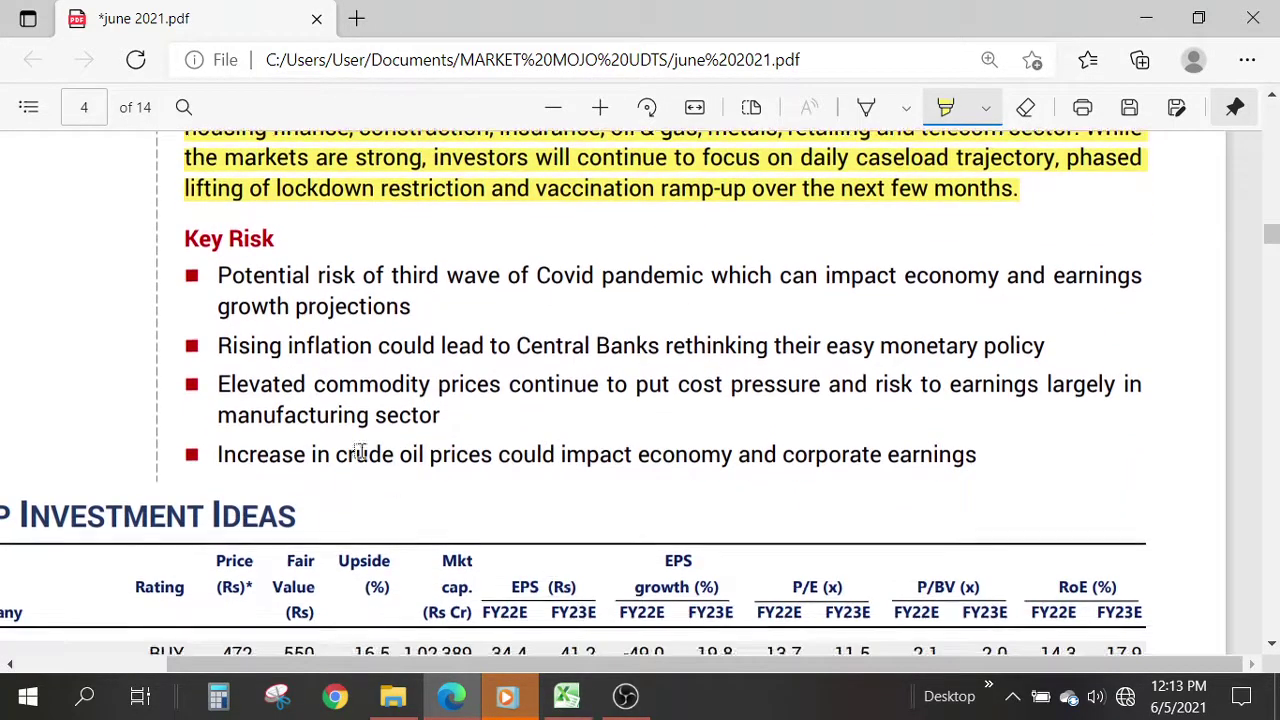
pyautogui.scroll(-2, 563, 503)
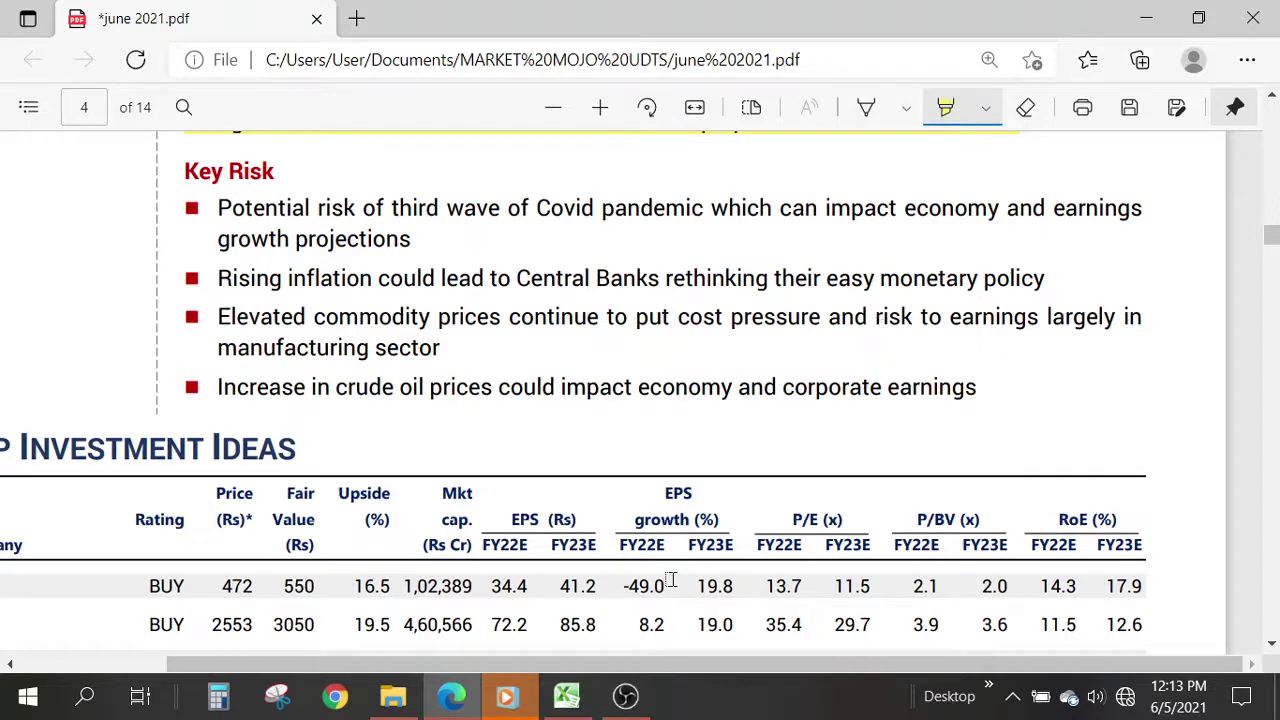
pyautogui.scroll(-2, 670, 580)
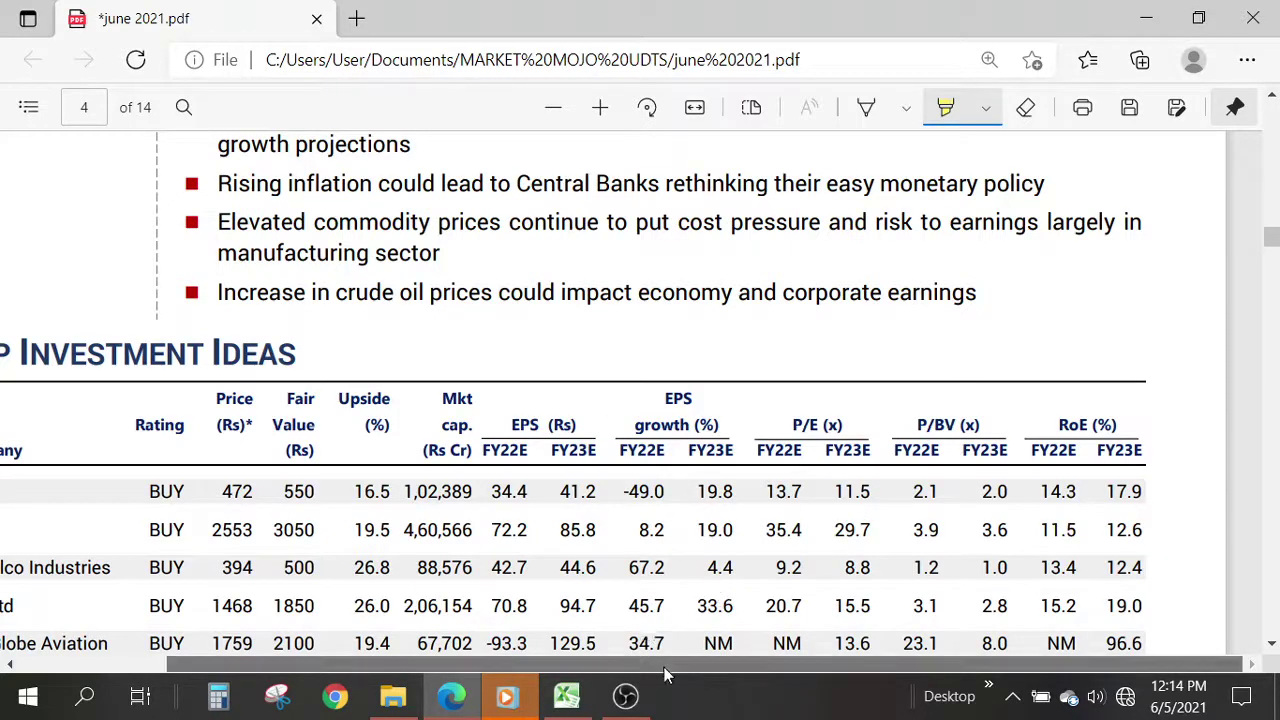
pyautogui.moveTo(664, 667); pyautogui.dragTo(555, 712)
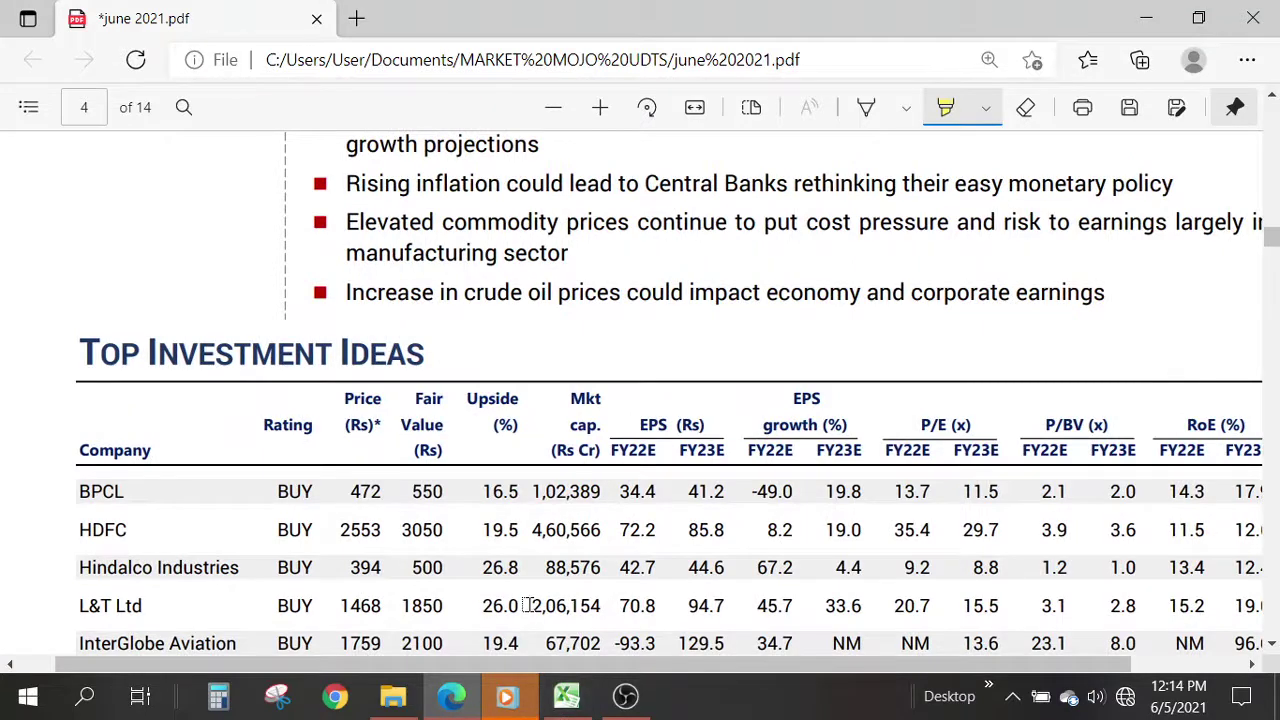
pyautogui.scroll(-2, 526, 606)
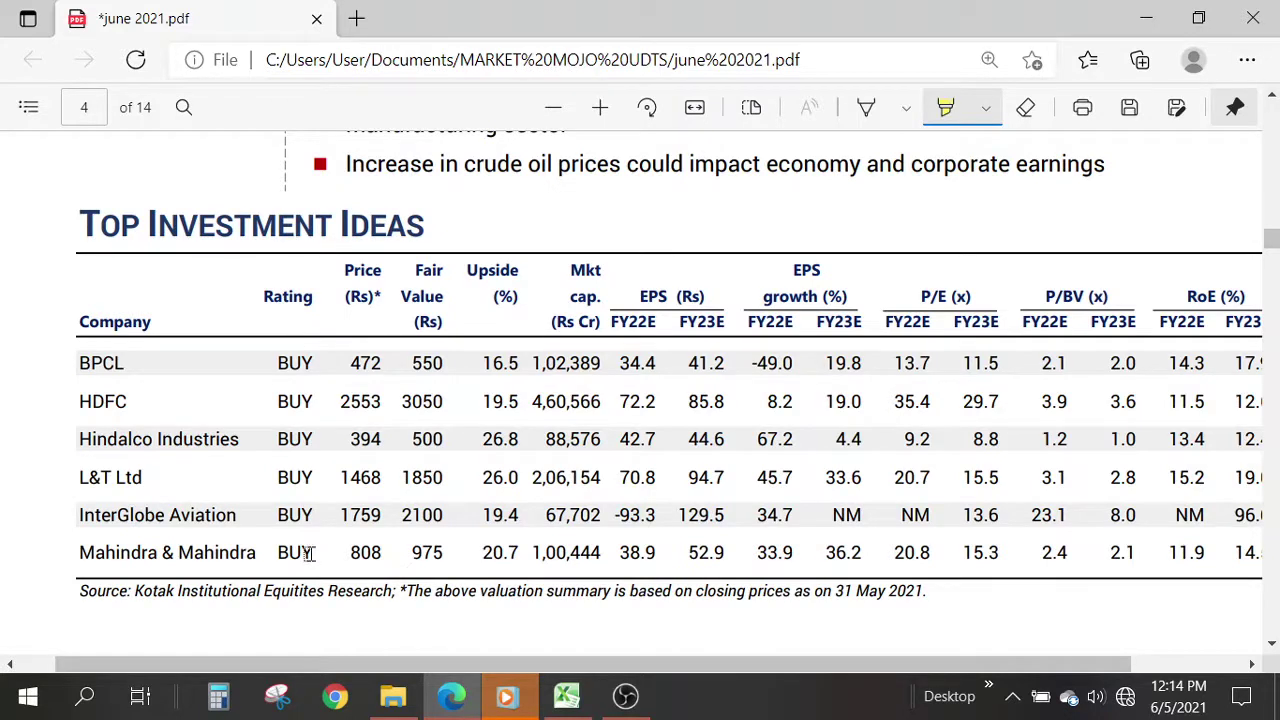
# Step: Switch to the Excel workbook and clear the earlier results in E11:F13 and H11:H13, keeping the ALL STOCKS and TOP 3 headings
pyautogui.moveTo(564, 716)
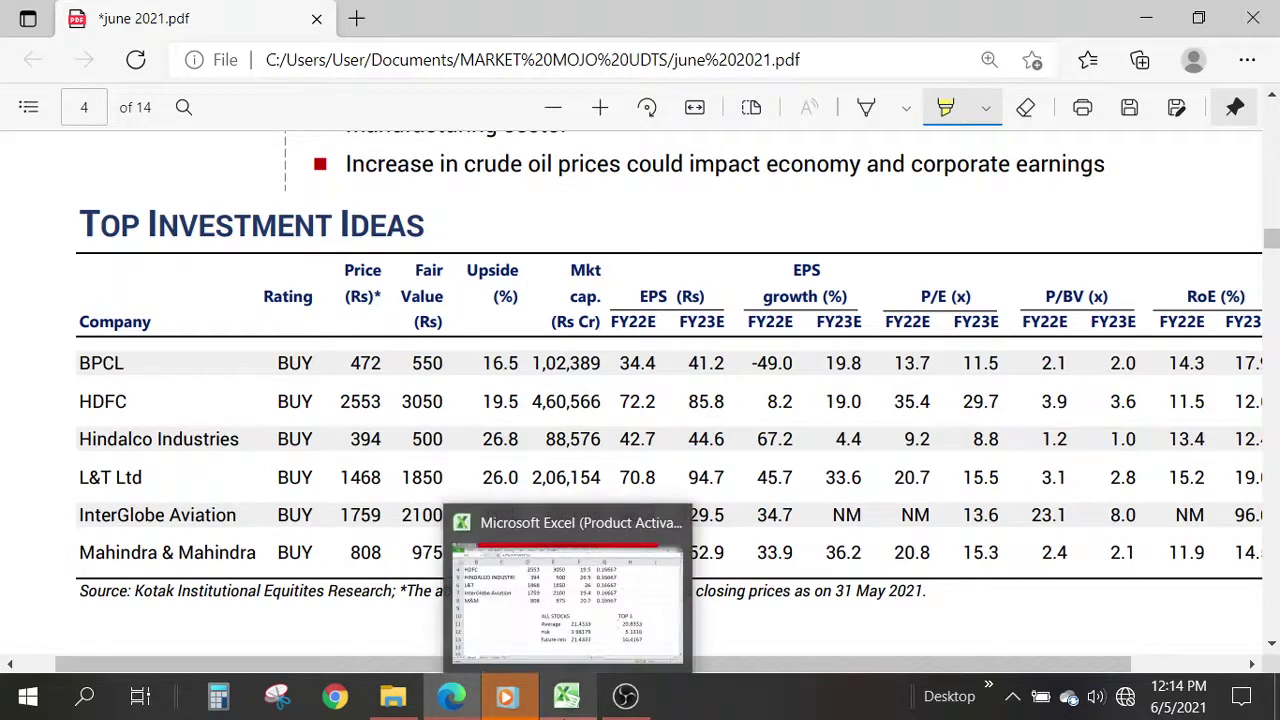
pyautogui.click(592, 661)
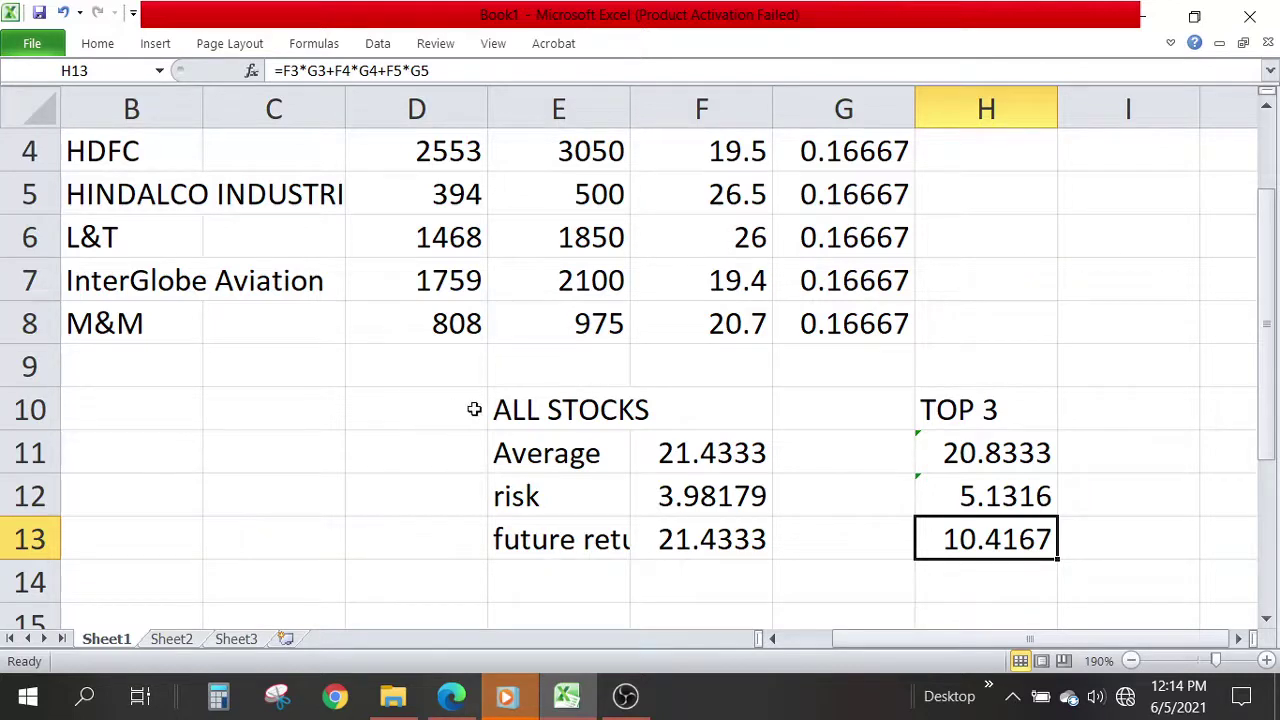
pyautogui.scroll(1, 510, 411)
pyautogui.scroll(-3, 510, 411)
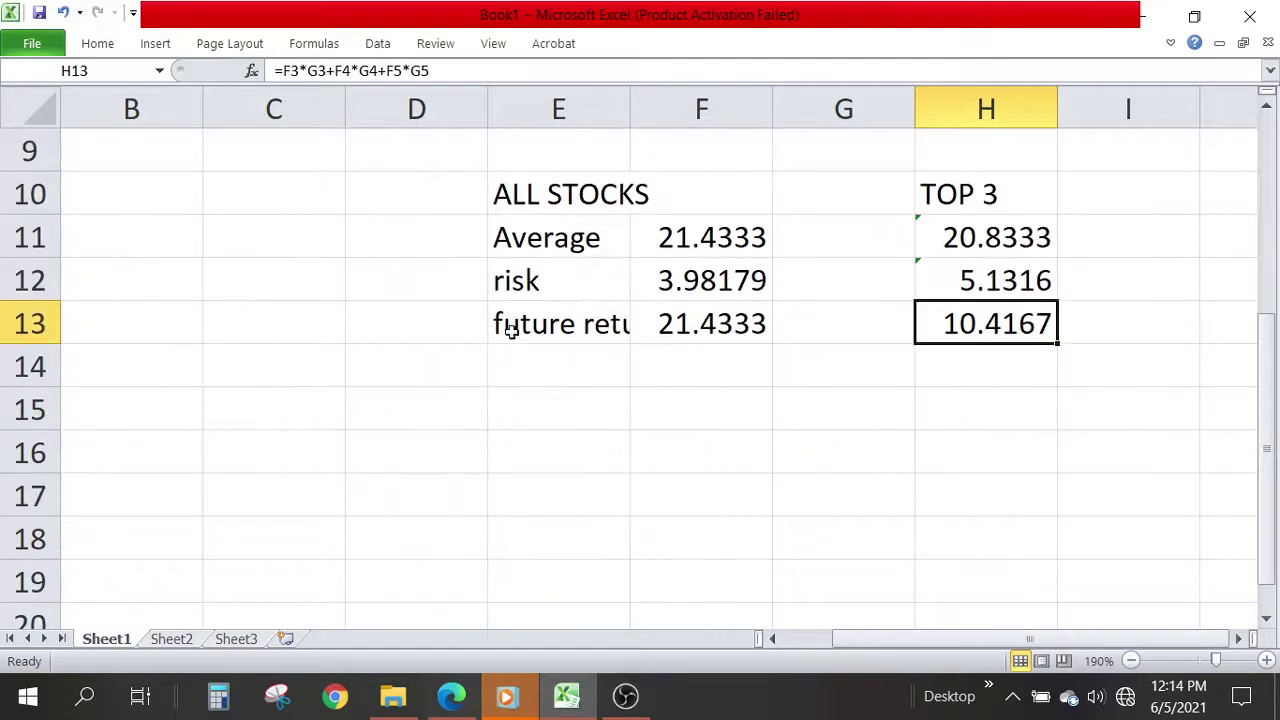
pyautogui.moveTo(497, 237); pyautogui.dragTo(680, 323)
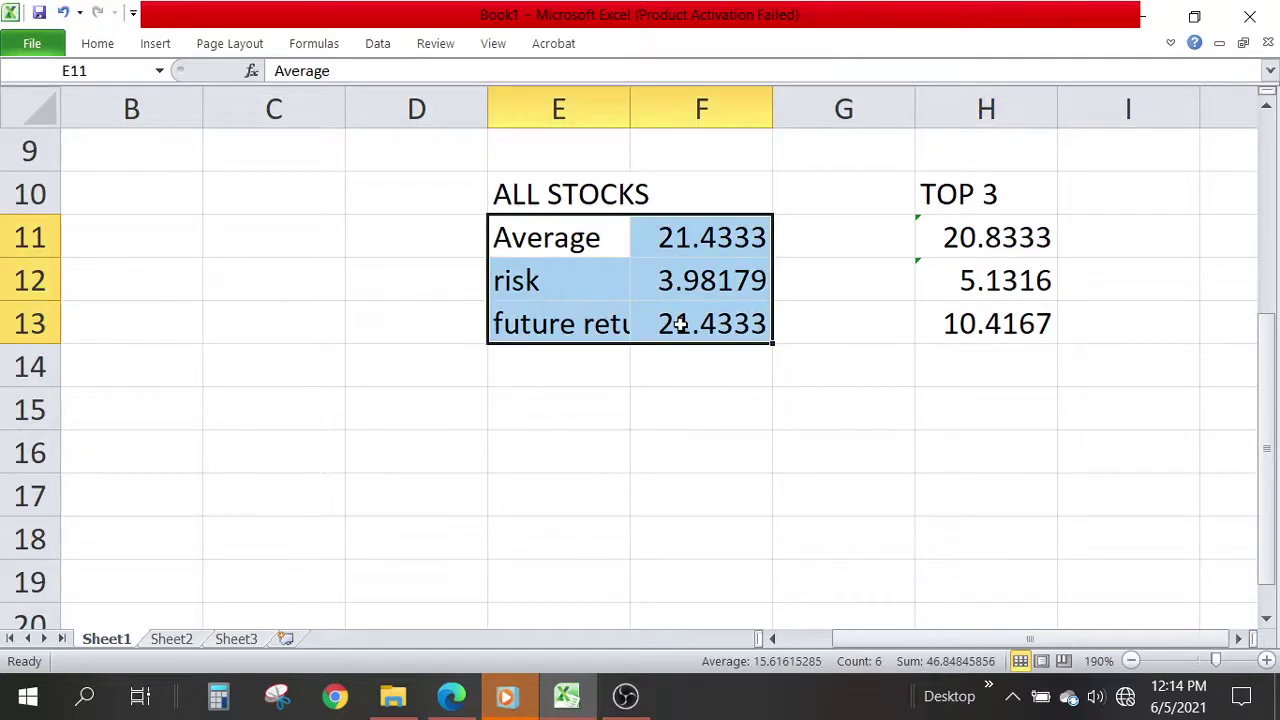
pyautogui.press('Delete')
pyautogui.moveTo(924, 222); pyautogui.dragTo(951, 326)
pyautogui.press('Delete')
# Step: Calculate the equal weight of one stock in cell I8 with the formula =1/6
pyautogui.scroll(2, 1006, 335)
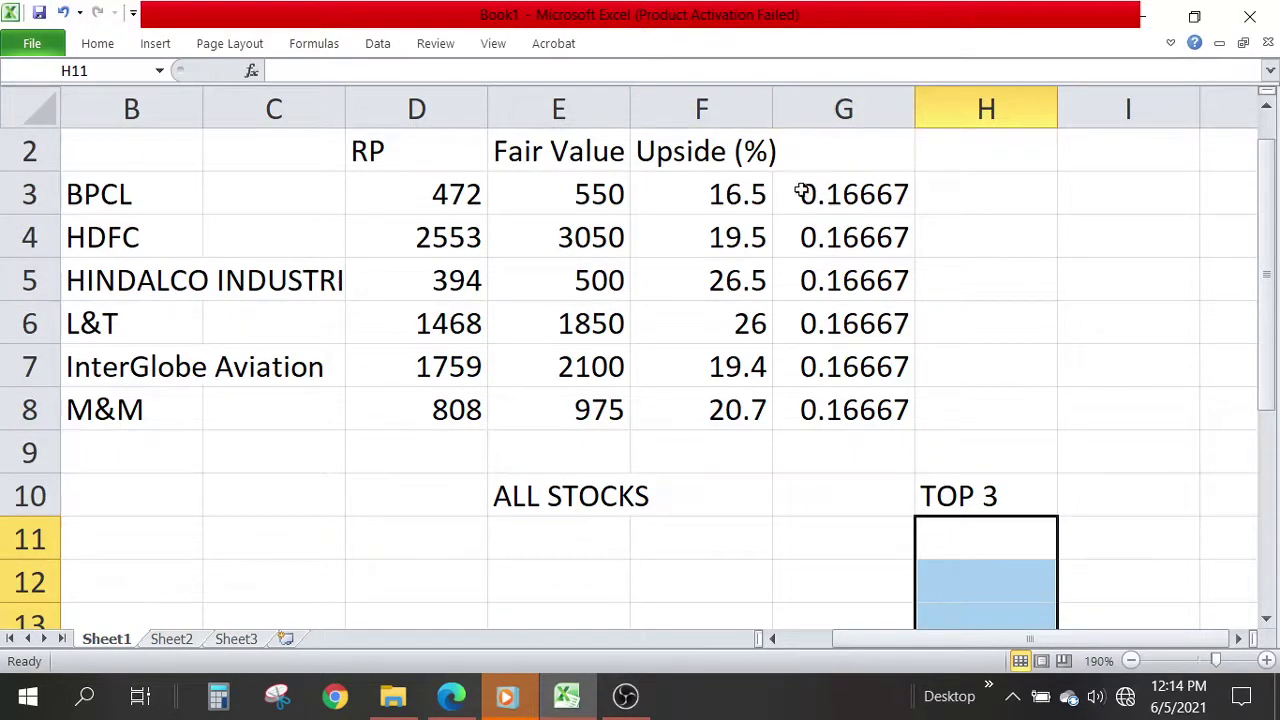
pyautogui.click(870, 207)
pyautogui.click(1030, 407)
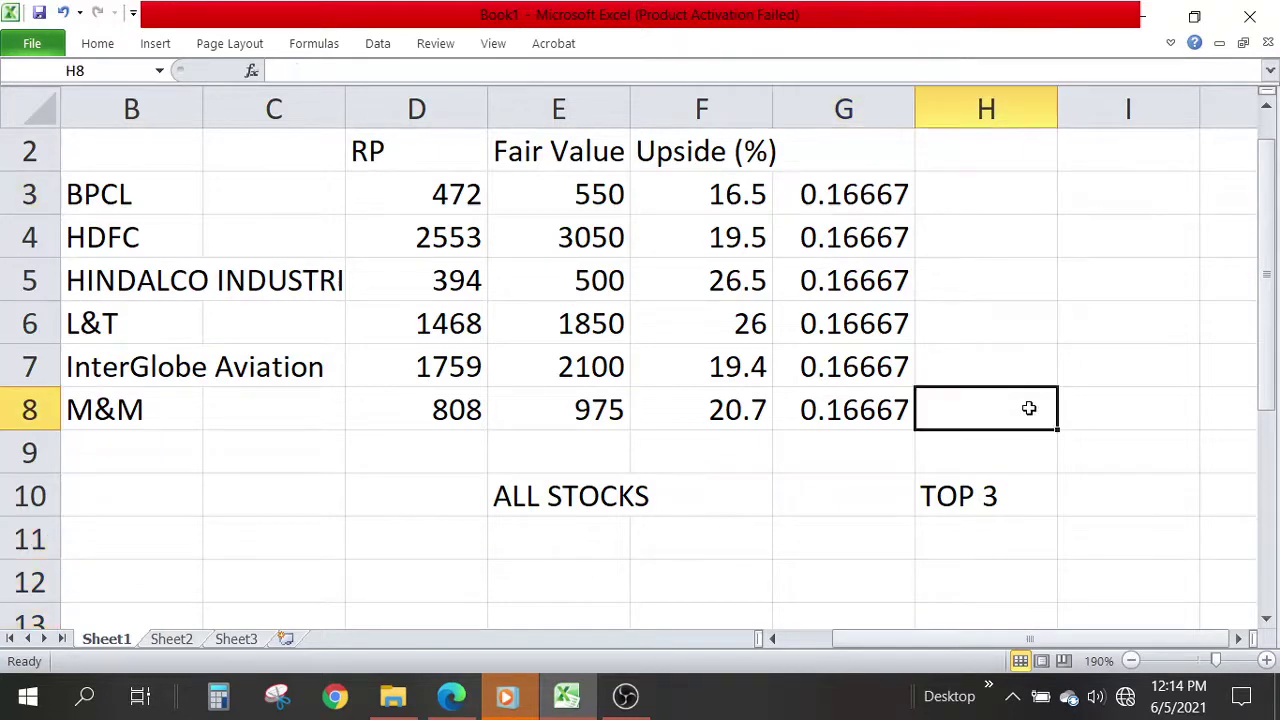
pyautogui.click(1092, 414)
pyautogui.write('=')
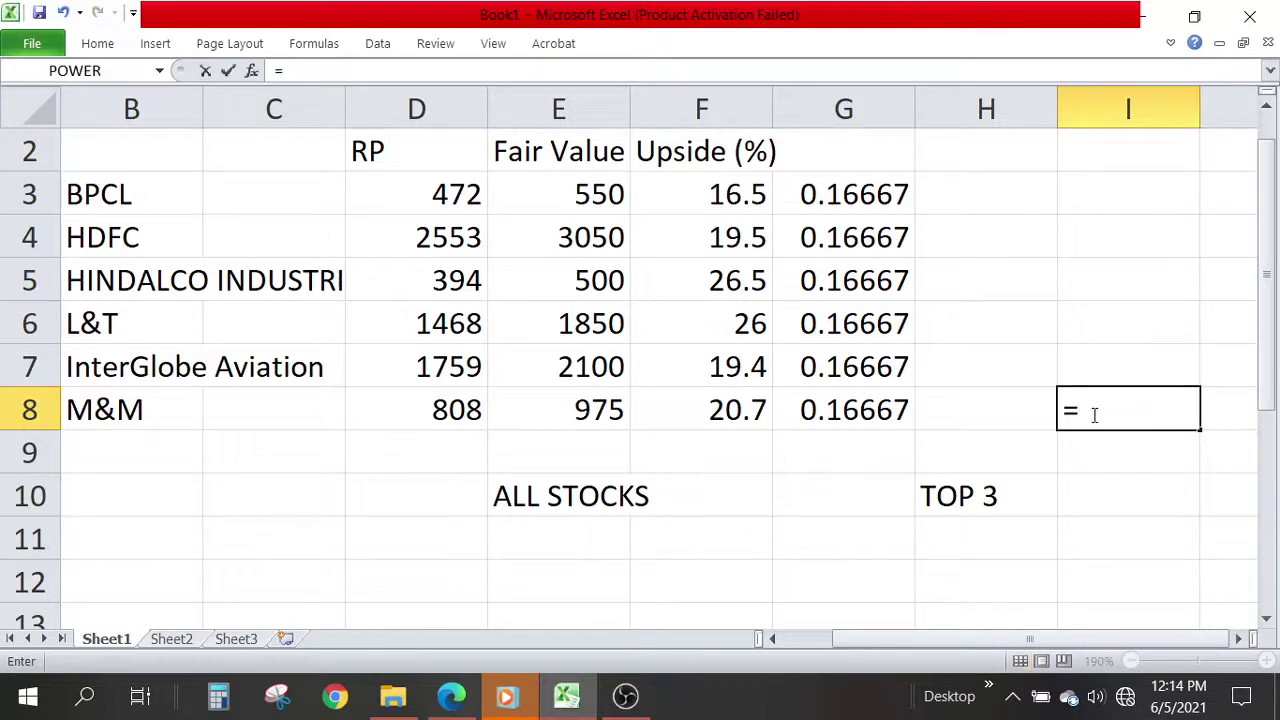
pyautogui.write('1/6')
pyautogui.press('Return')
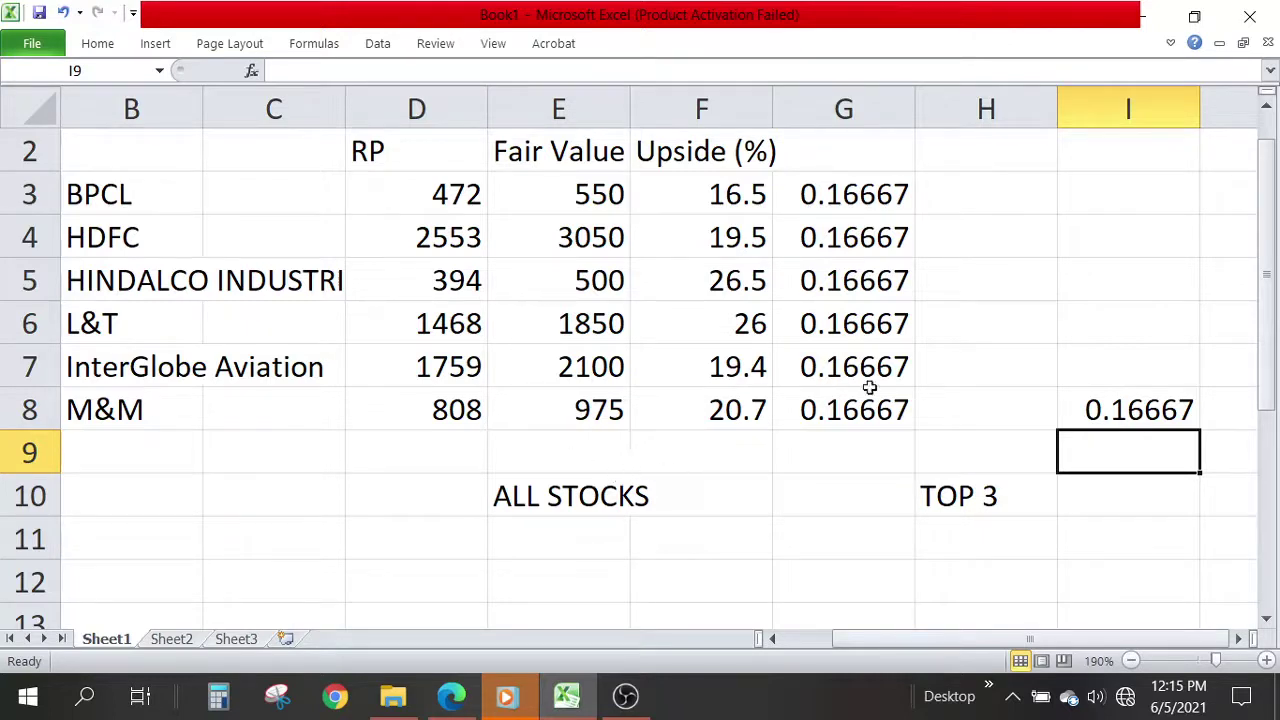
# Step: Enter the label RISK in cell D11, beside the ALL STOCKS column
pyautogui.scroll(-1, 879, 413)
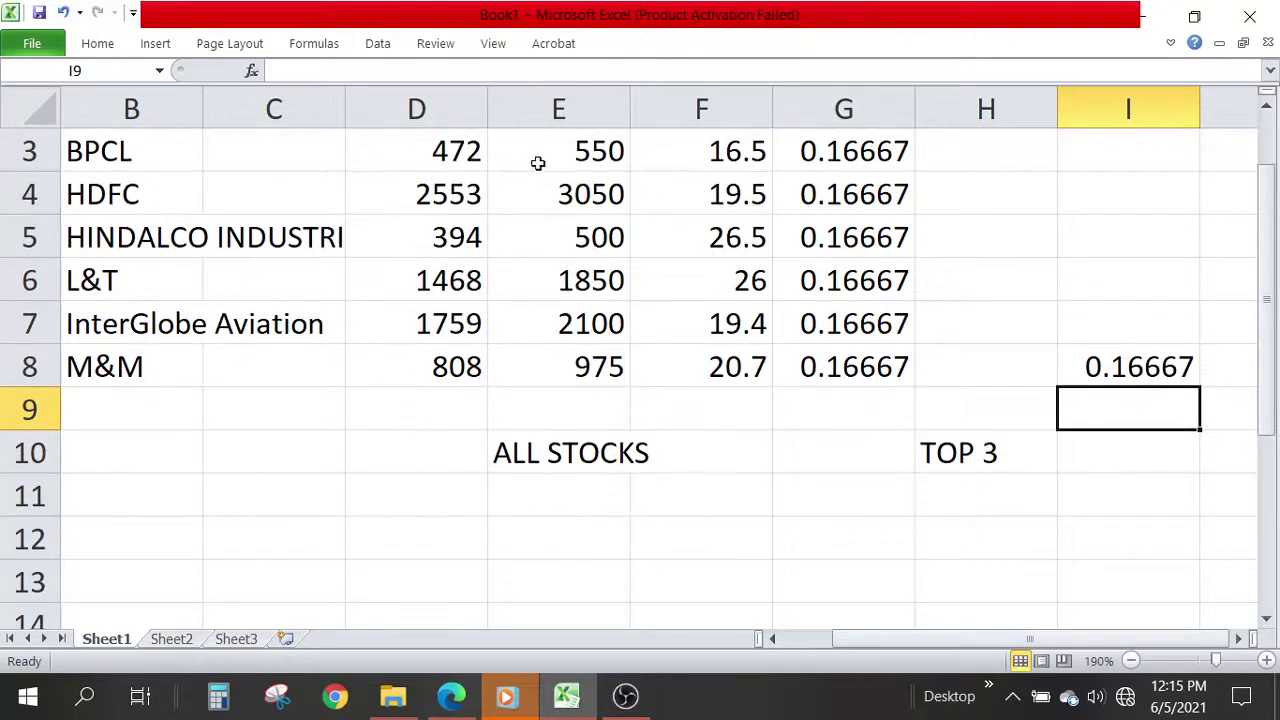
pyautogui.scroll(-3, 441, 519)
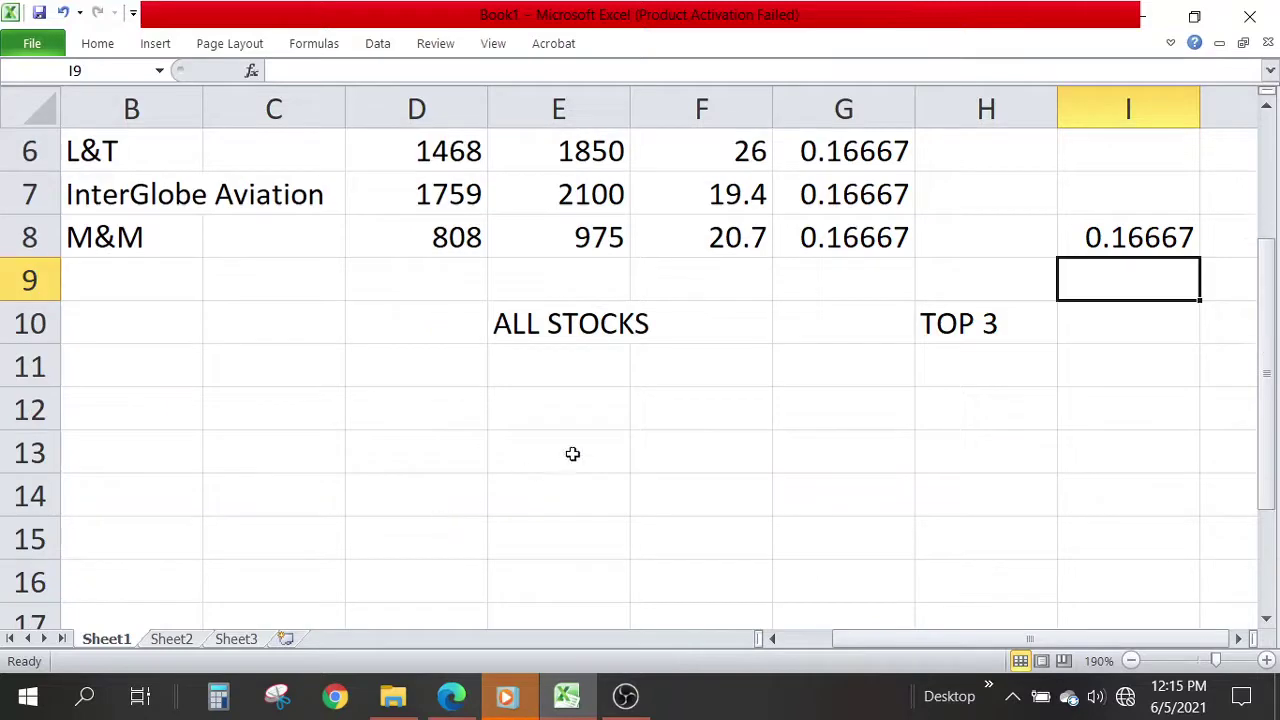
pyautogui.click(528, 370)
pyautogui.click(448, 363)
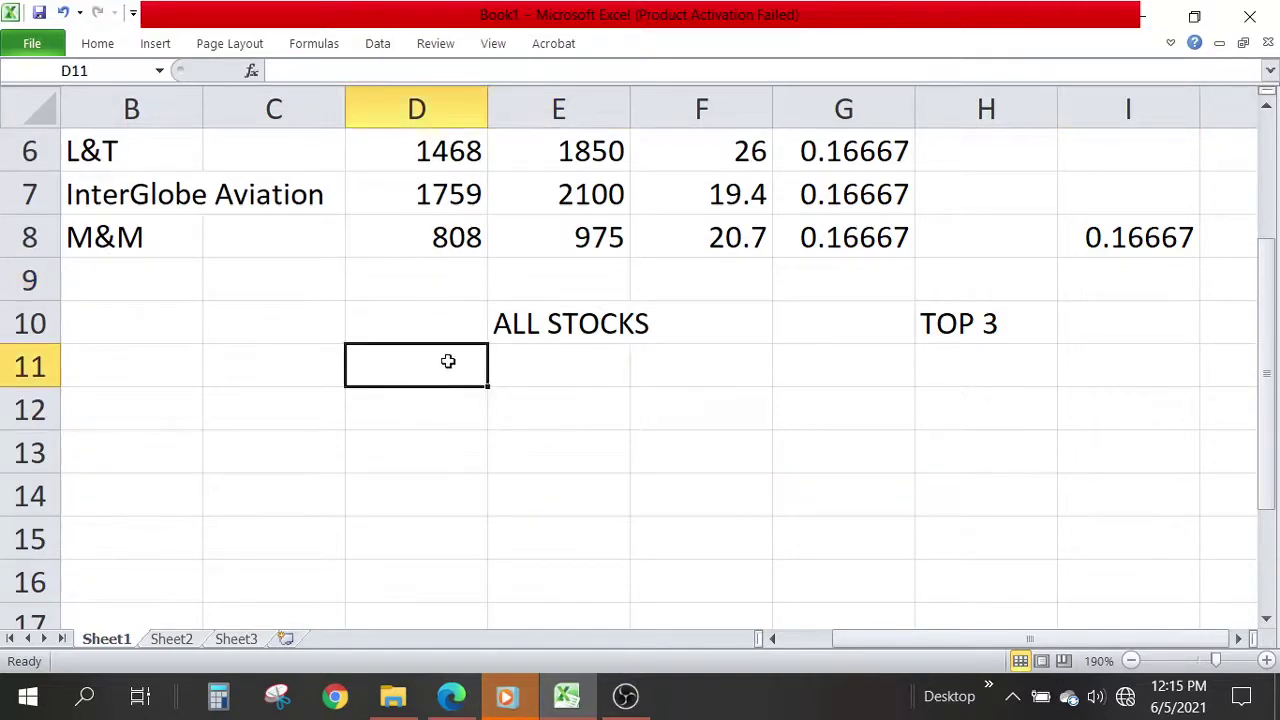
pyautogui.write('R')
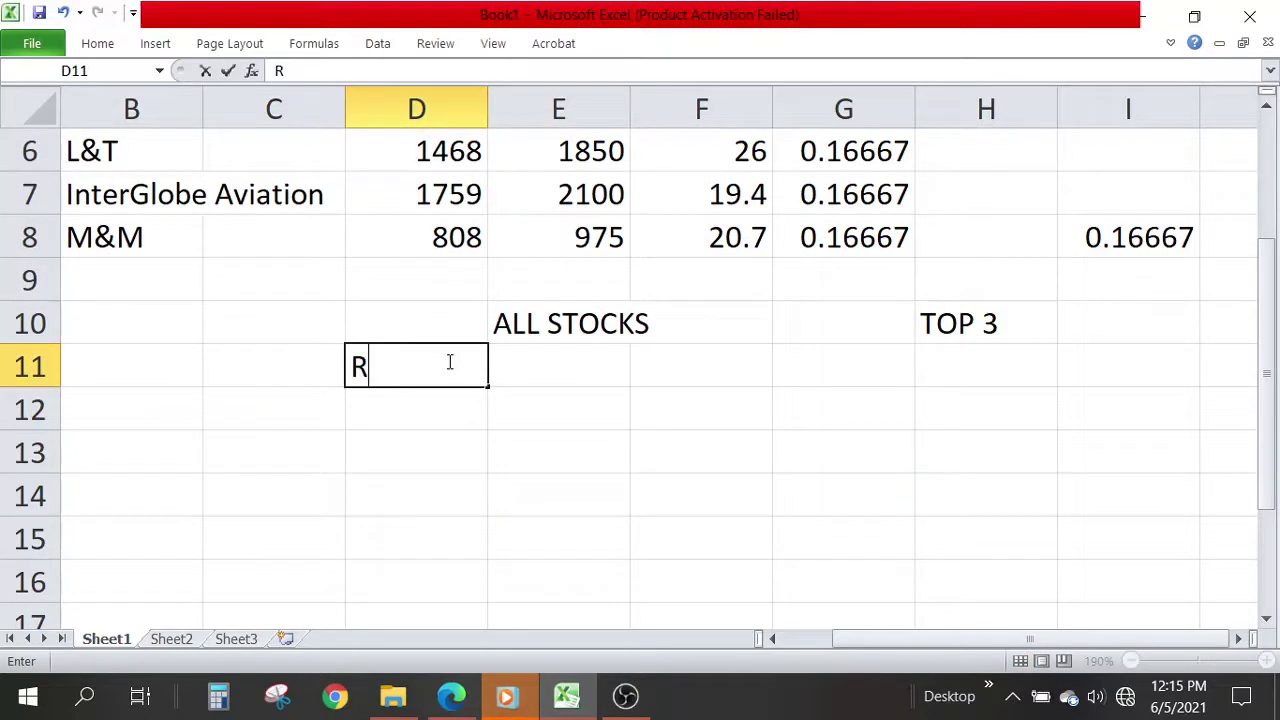
pyautogui.write('ISK')
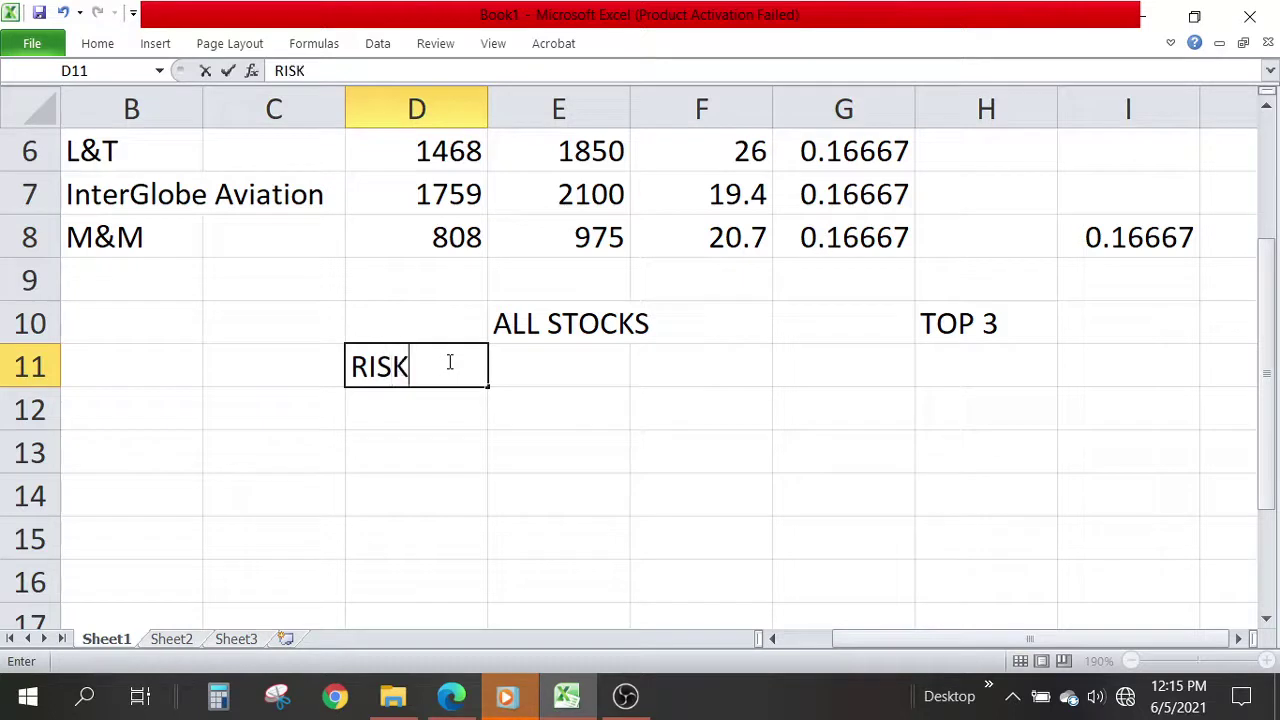
pyautogui.click(585, 375)
pyautogui.write('=')
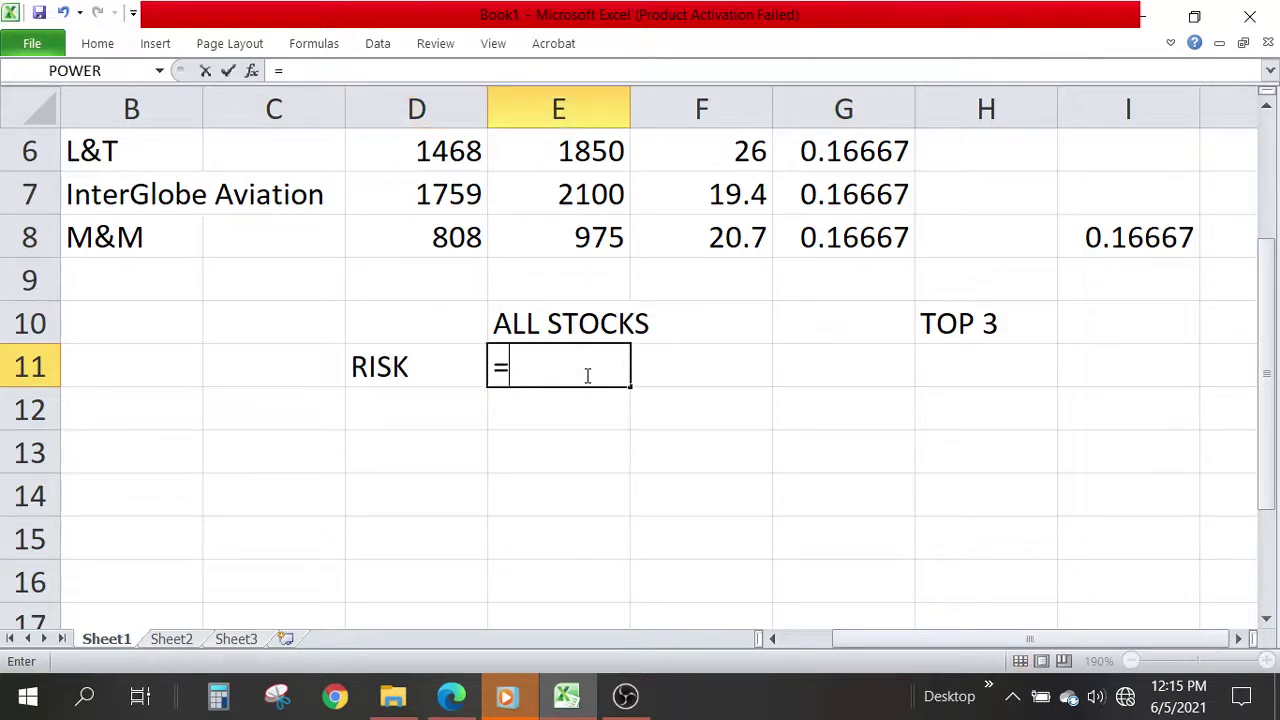
pyautogui.write('STA')
pyautogui.press('BackSpace')
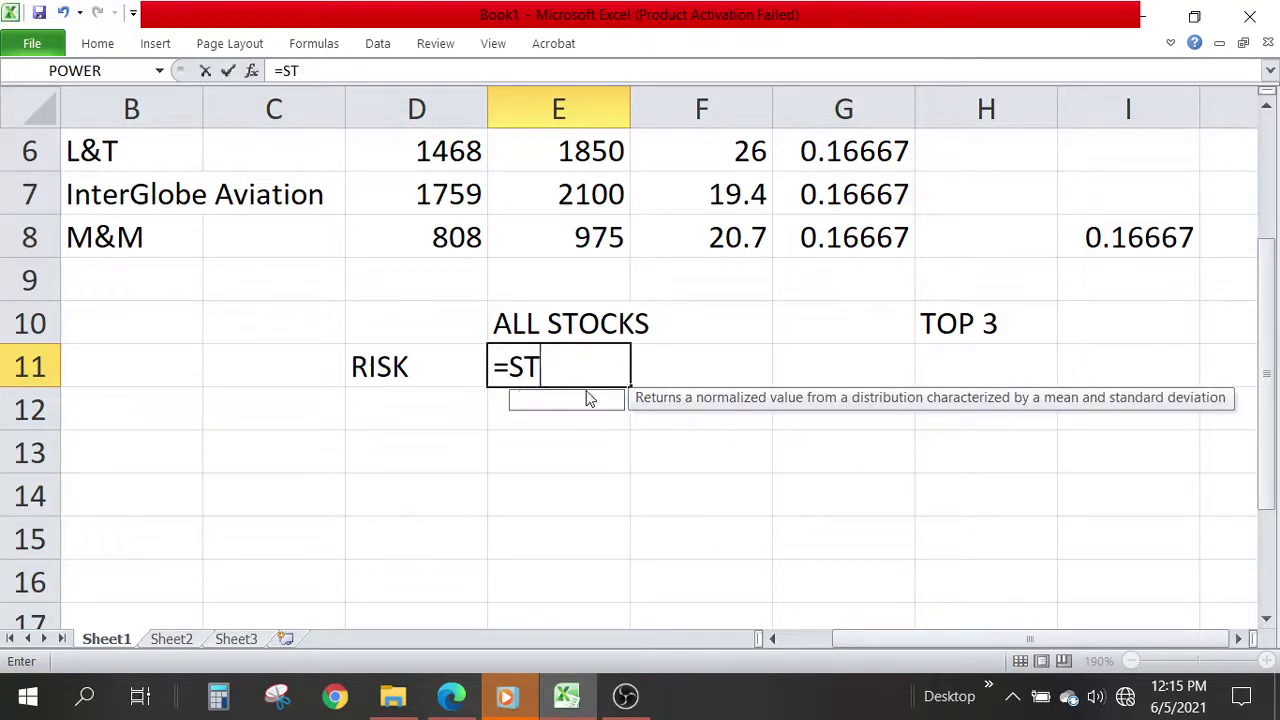
pyautogui.click(566, 440)
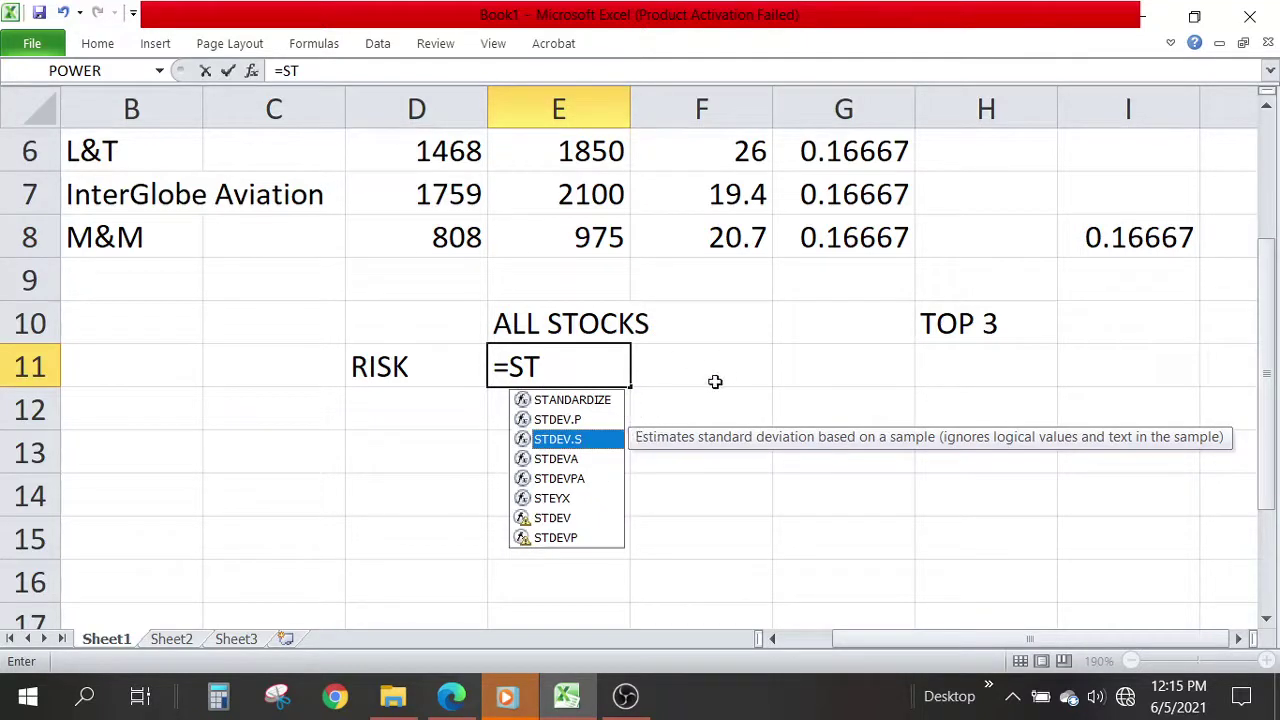
pyautogui.click(683, 406)
# Step: Calculate the risk of all stocks in E11 as the sample standard deviation of the upside values, =STDEV.S(F3:F8)
pyautogui.click(595, 390)
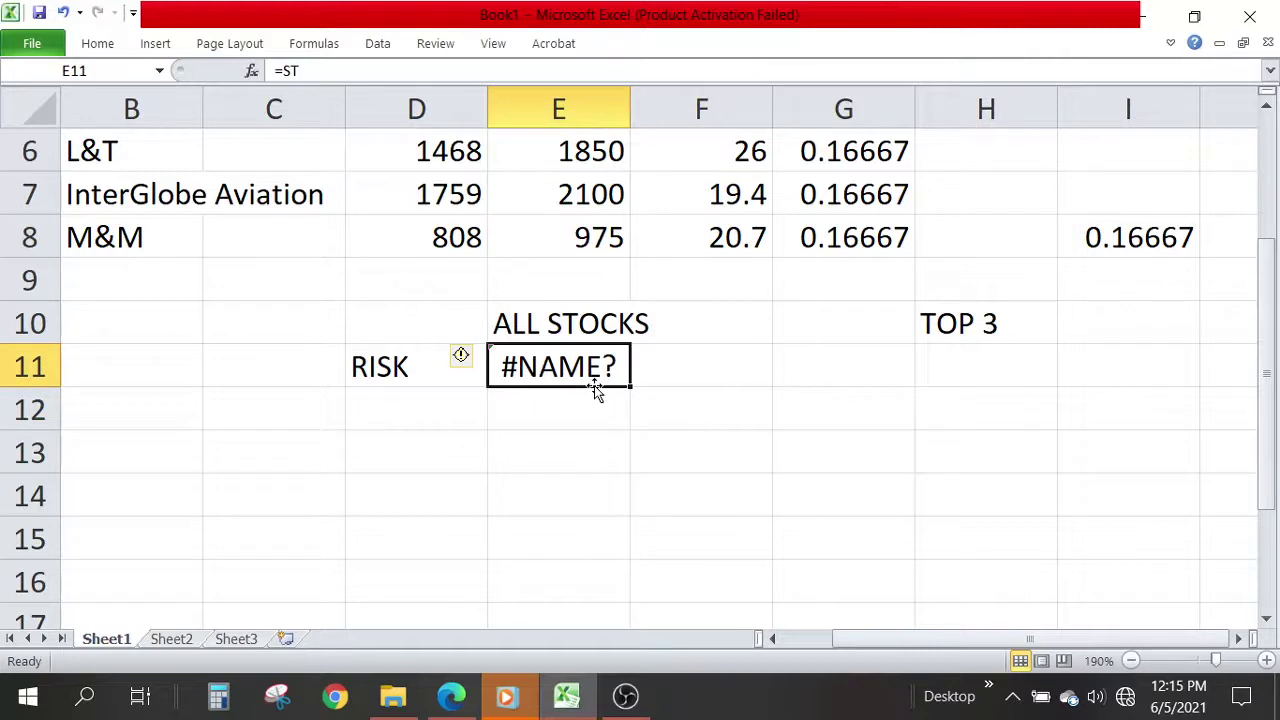
pyautogui.press('Delete')
pyautogui.write('=ST')
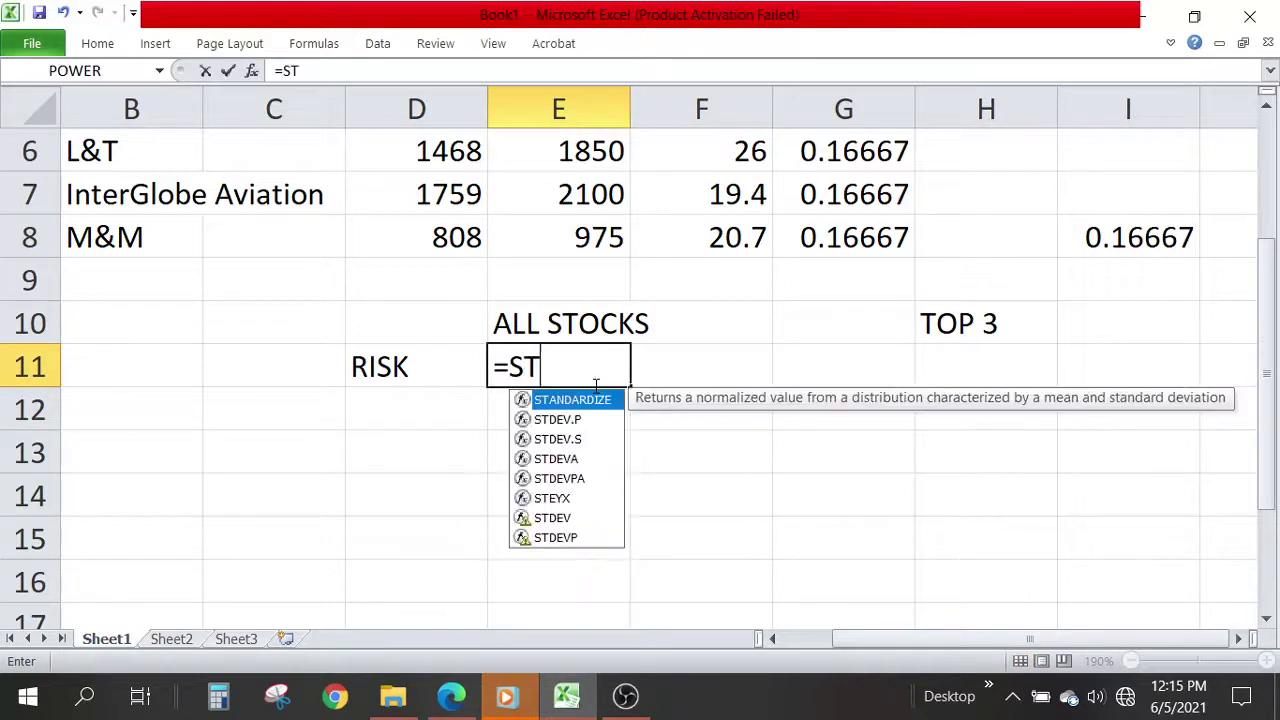
pyautogui.doubleClick(580, 440)
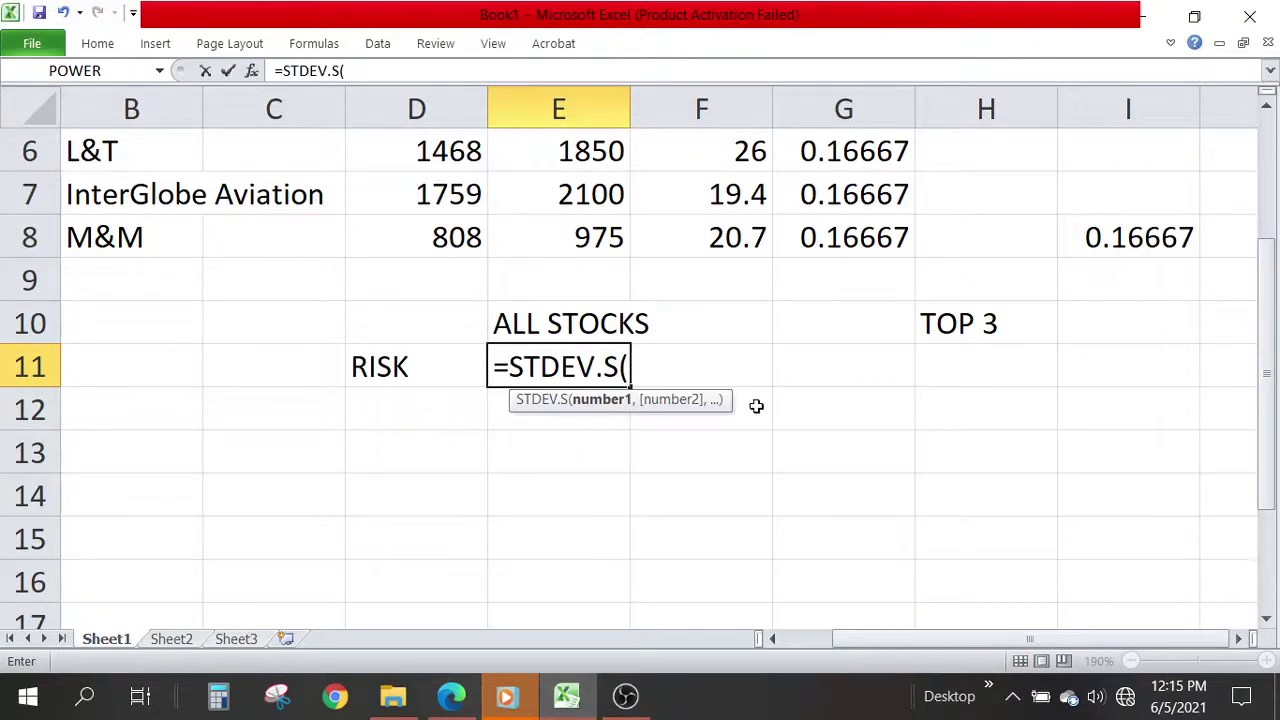
pyautogui.scroll(2, 755, 407)
pyautogui.moveTo(750, 236); pyautogui.dragTo(743, 457)
pyautogui.scroll(-3, 742, 465)
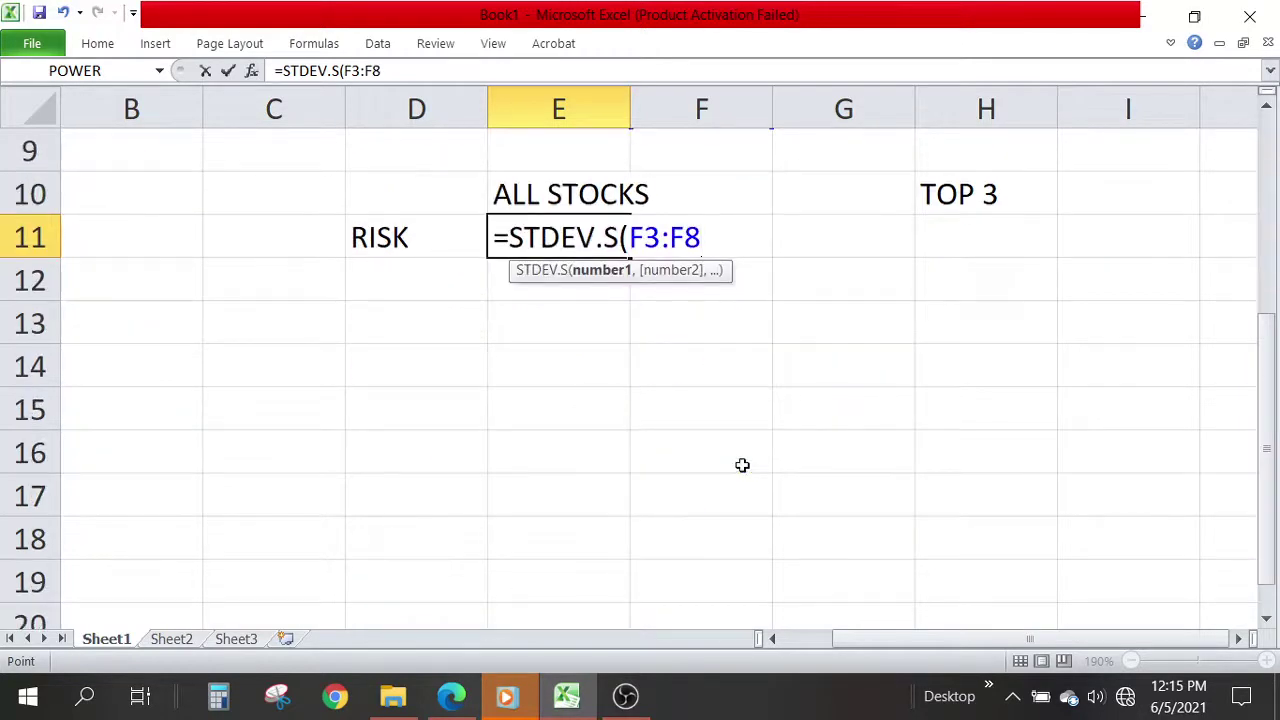
pyautogui.write(')')
pyautogui.press('Return')
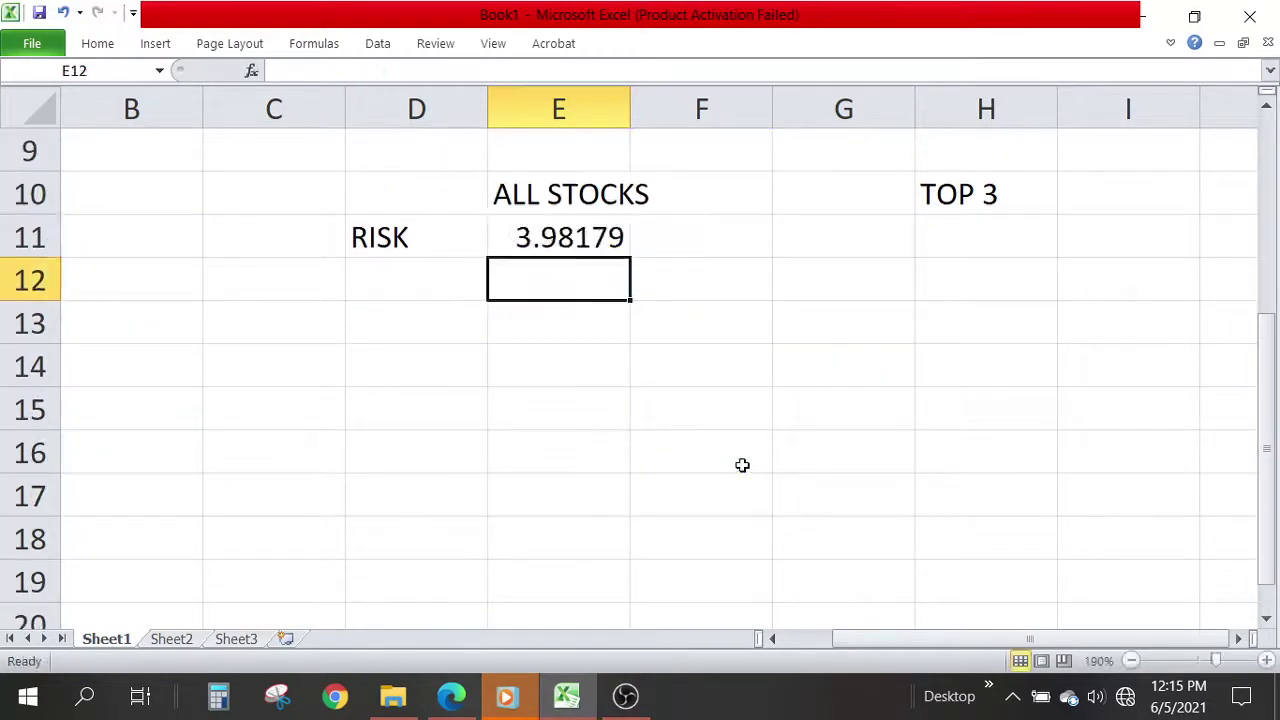
# Step: Label D12 AVERAGE and calculate the mean of the upside values in E12 with =AVERAGE(F3:F8)
pyautogui.click(430, 291)
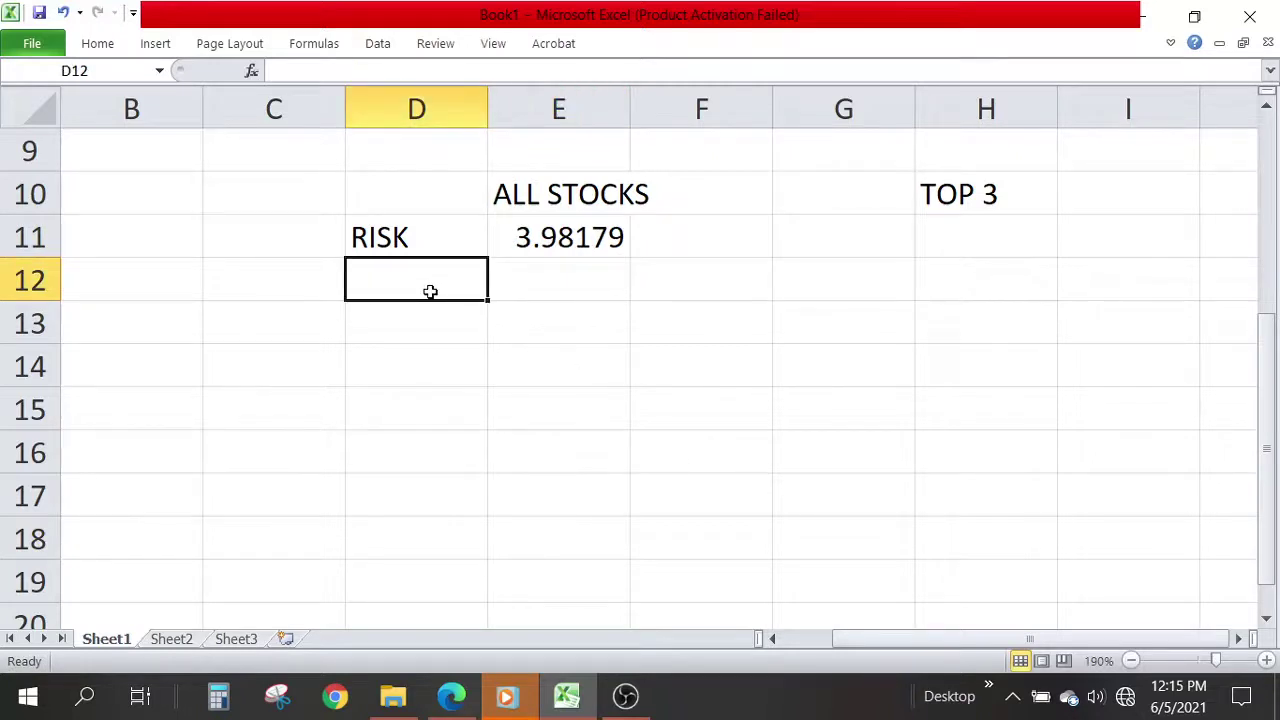
pyautogui.write('AVERA')
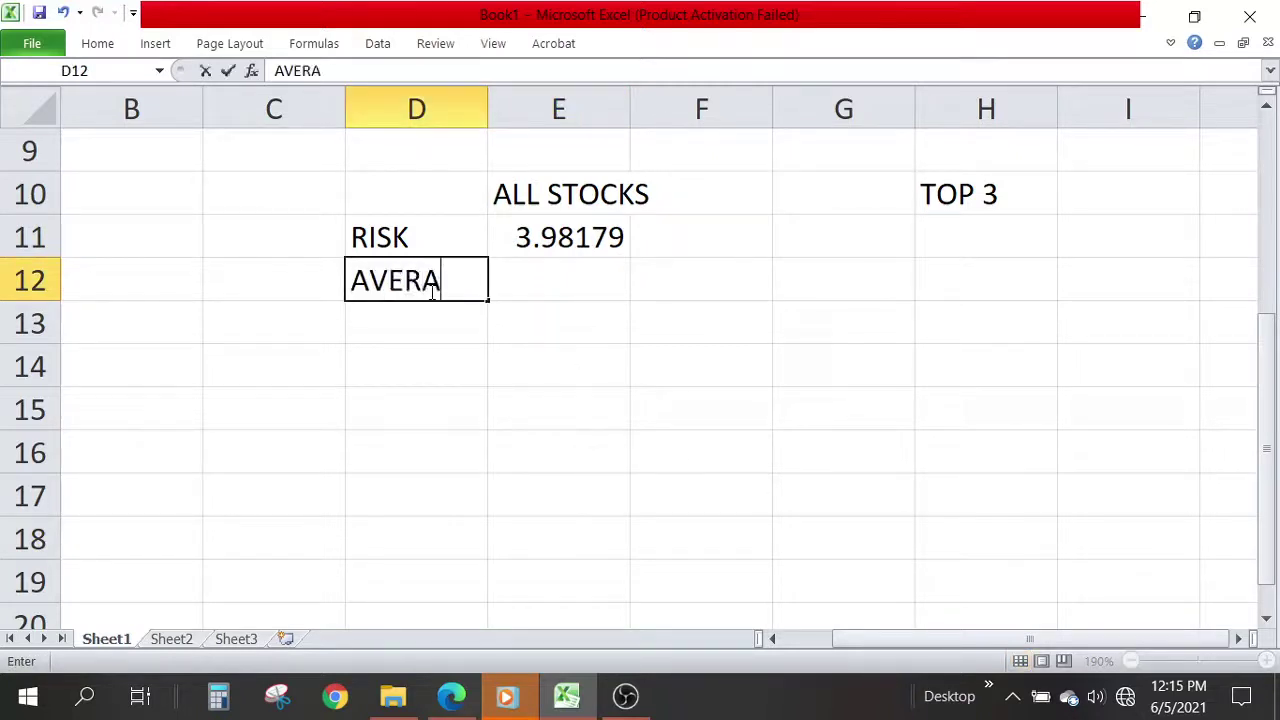
pyautogui.write('GE')
pyautogui.click(567, 298)
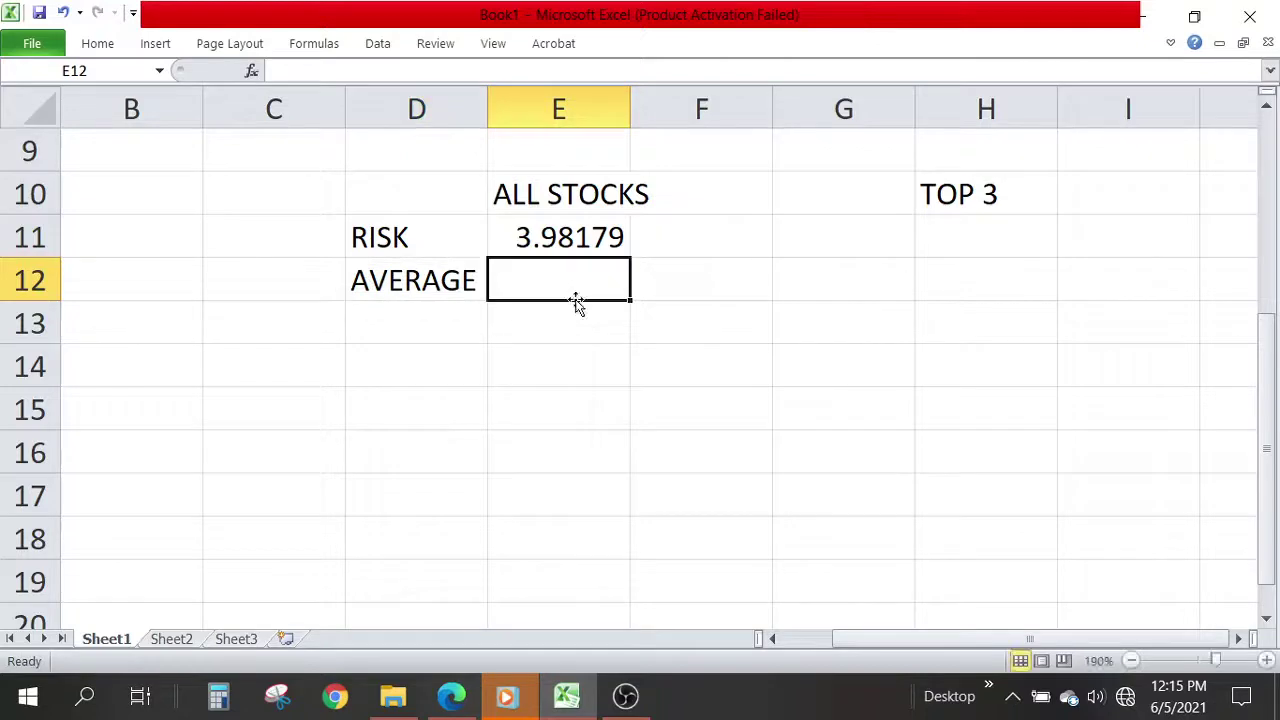
pyautogui.write('=AV')
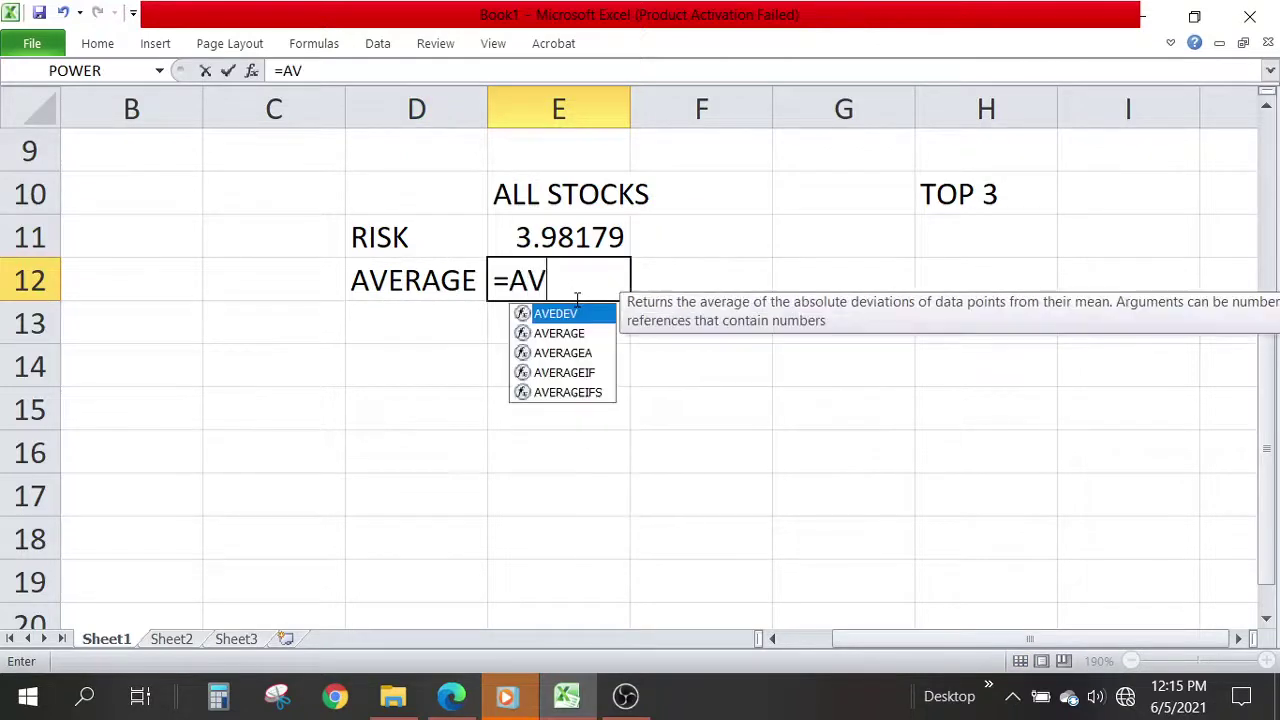
pyautogui.click(578, 333)
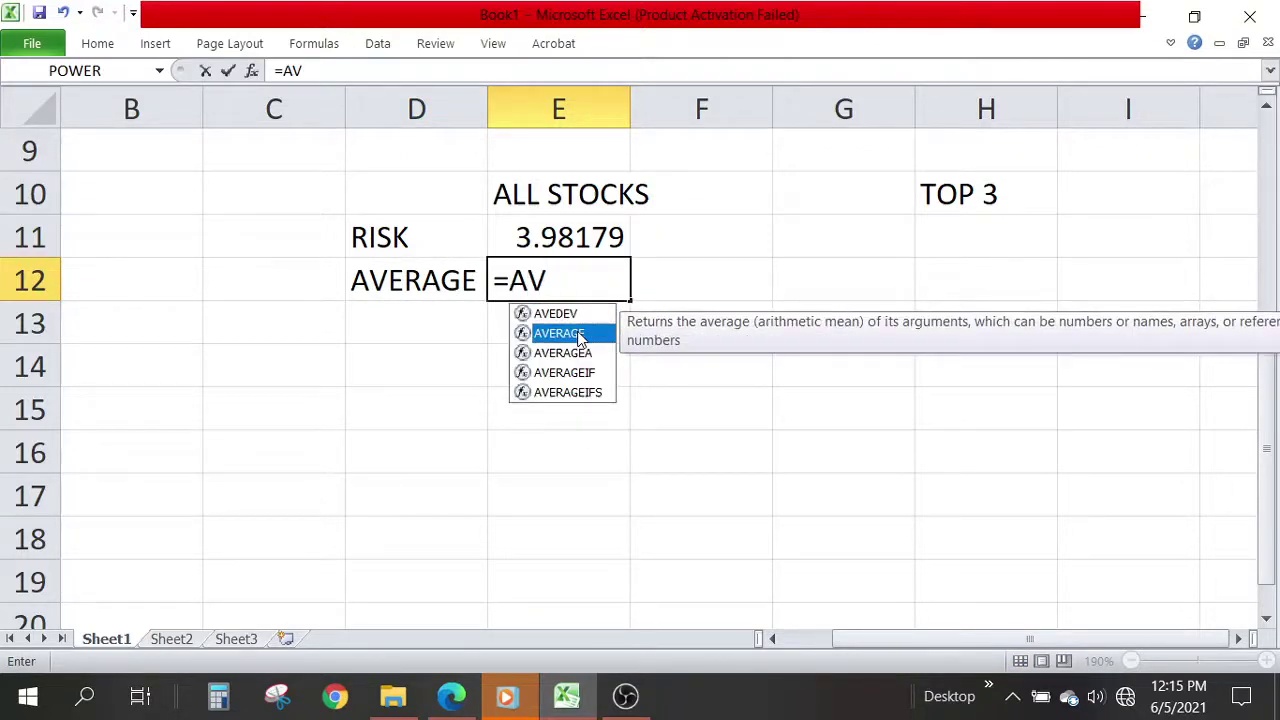
pyautogui.doubleClick(577, 333)
pyautogui.scroll(3, 706, 250)
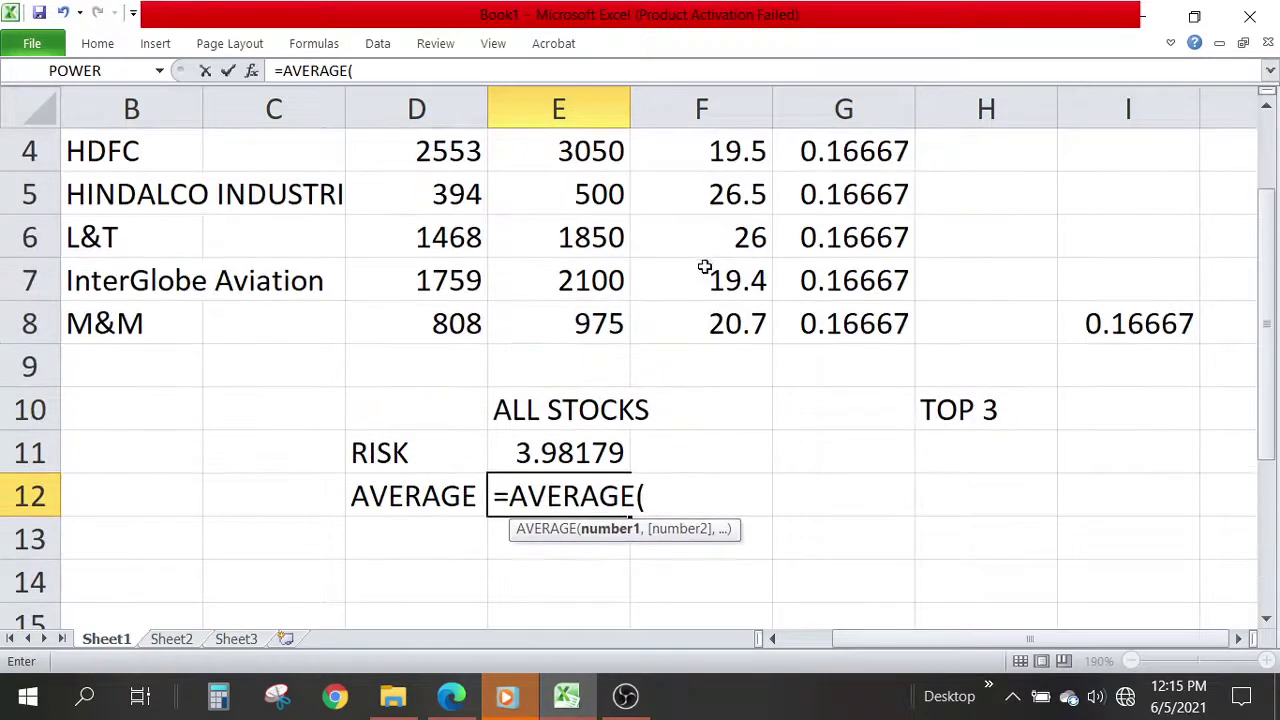
pyautogui.moveTo(704, 242); pyautogui.dragTo(703, 451)
pyautogui.write(')')
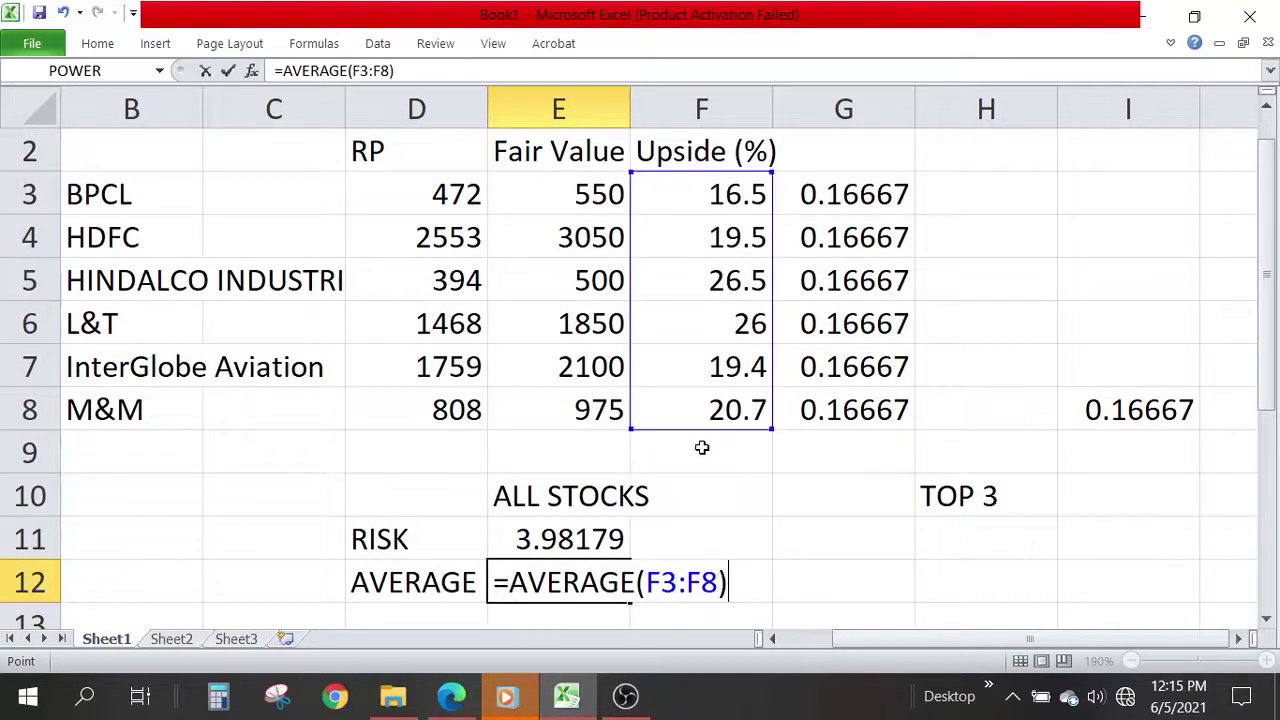
pyautogui.press('Return')
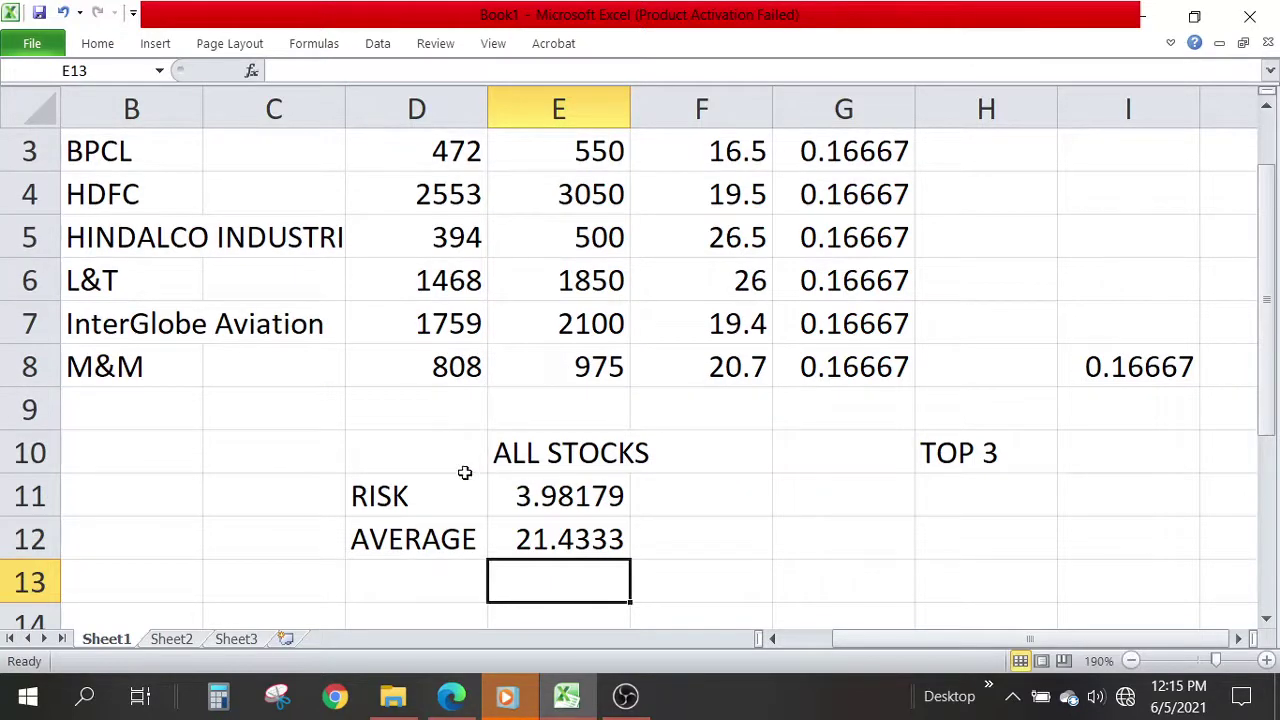
# Step: Enter the label FUTURE RETURN in cell D13, below AVERAGE
pyautogui.click(441, 577)
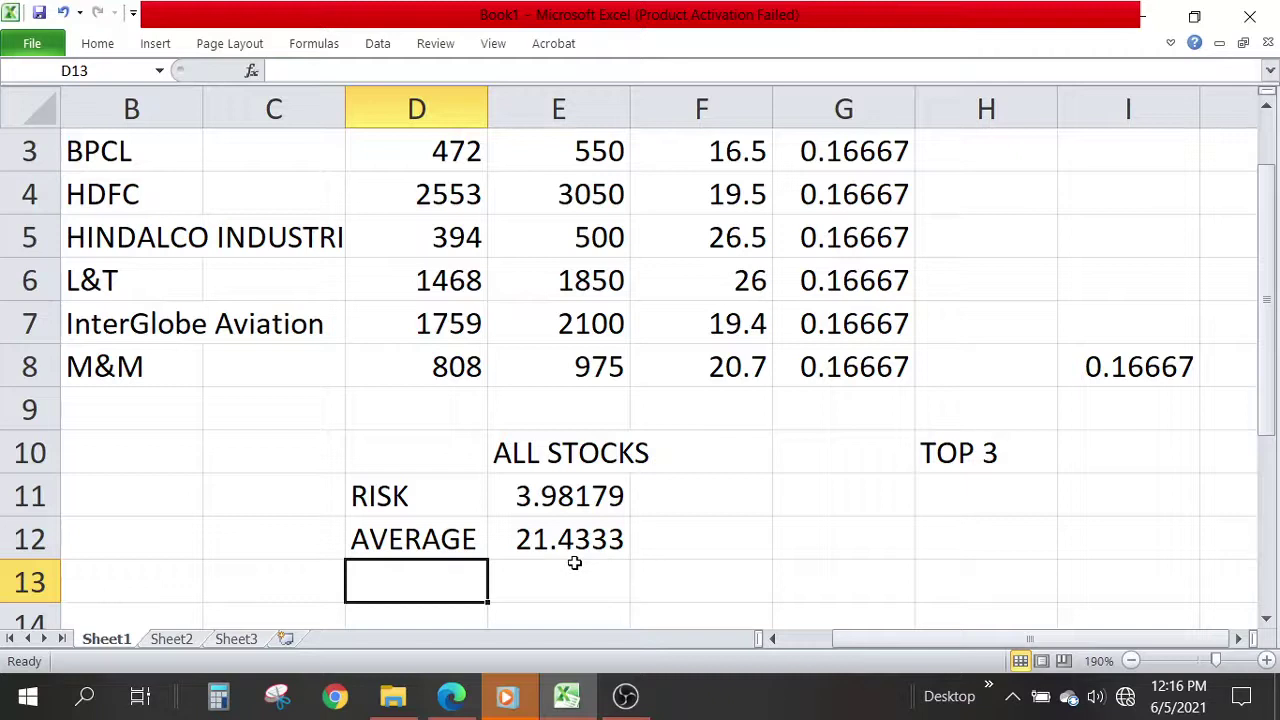
pyautogui.write('FUTURE ')
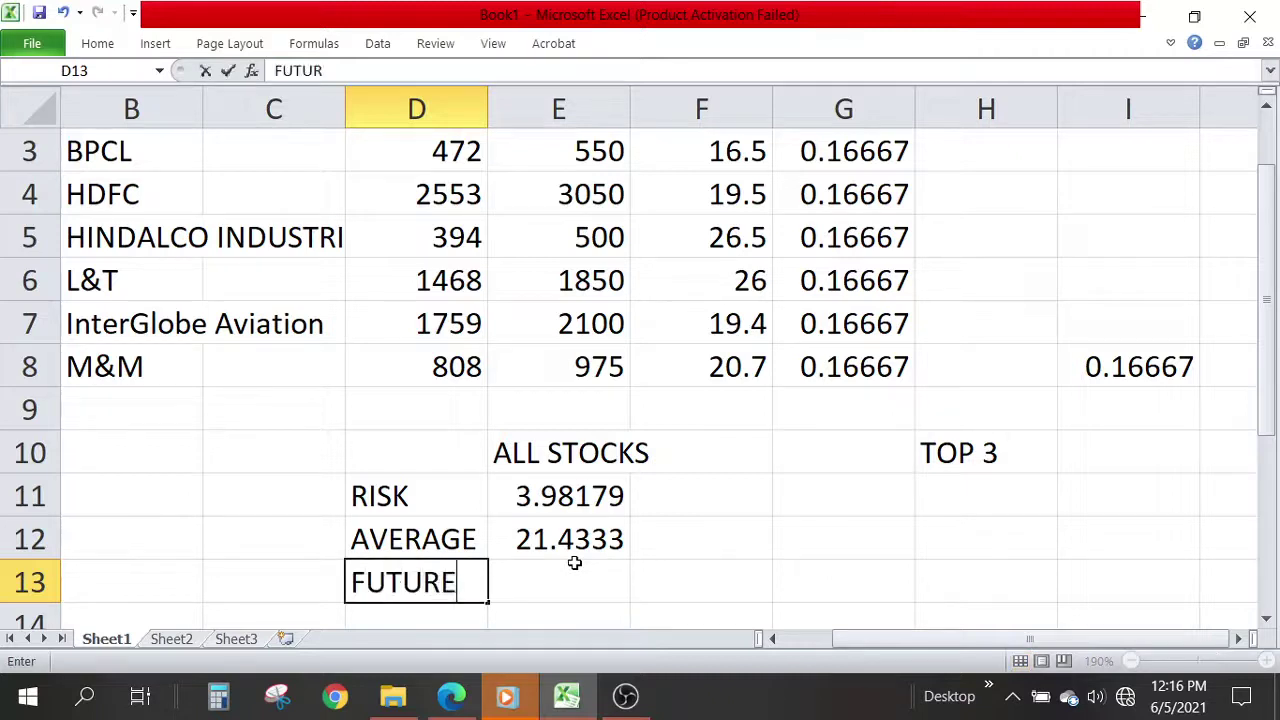
pyautogui.write('RETURN')
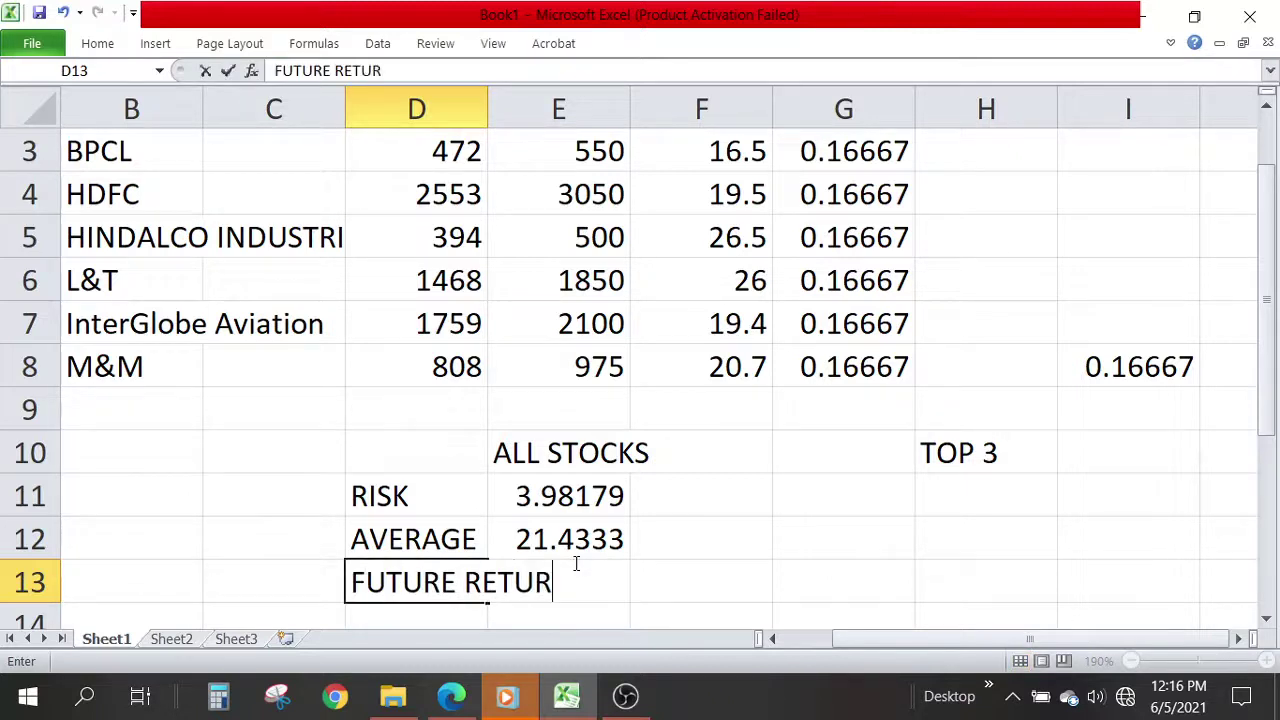
pyautogui.click(446, 619)
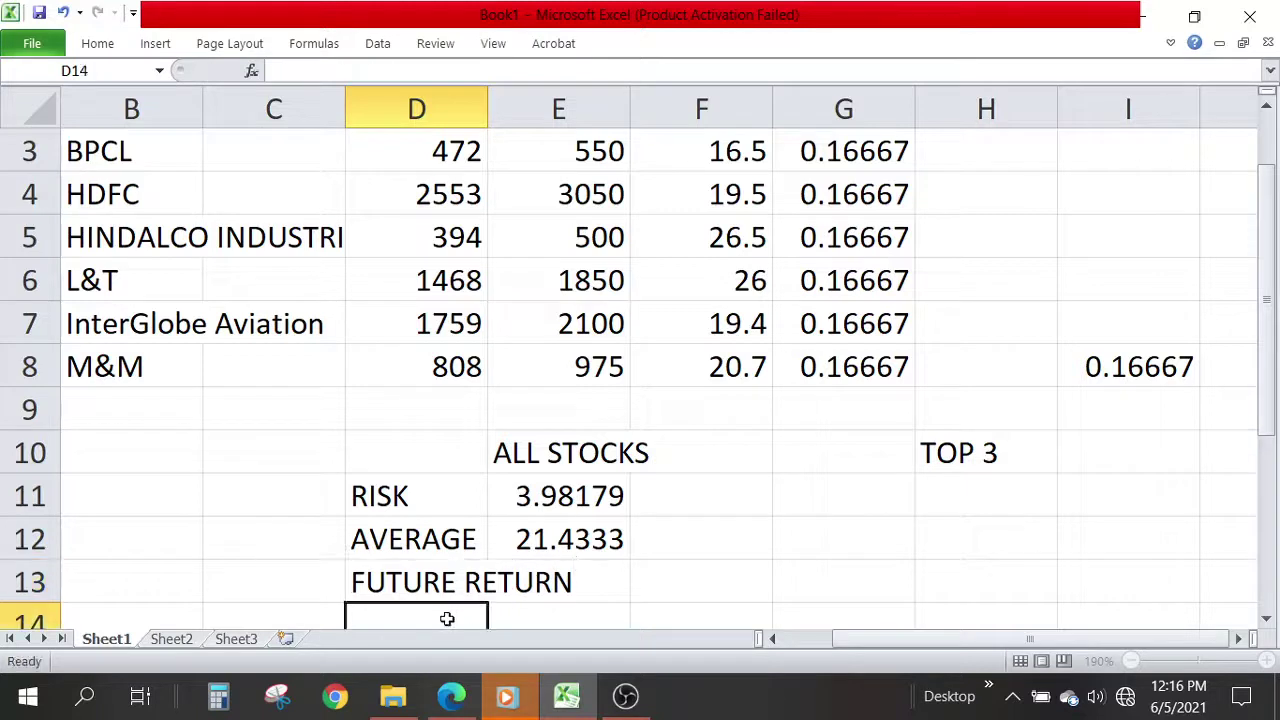
# Step: Start a weighted return formula in cell H3 with BPCL's weight times its upside, =G3*F3
pyautogui.scroll(1, 717, 568)
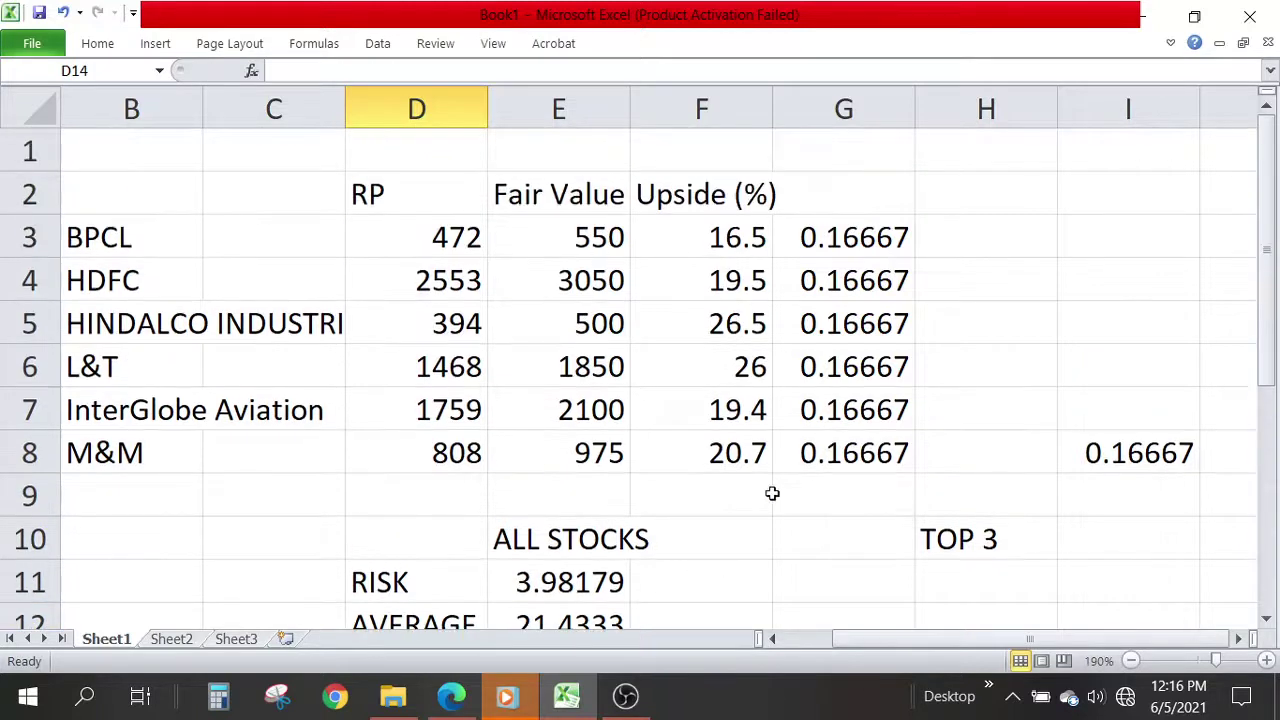
pyautogui.click(997, 241)
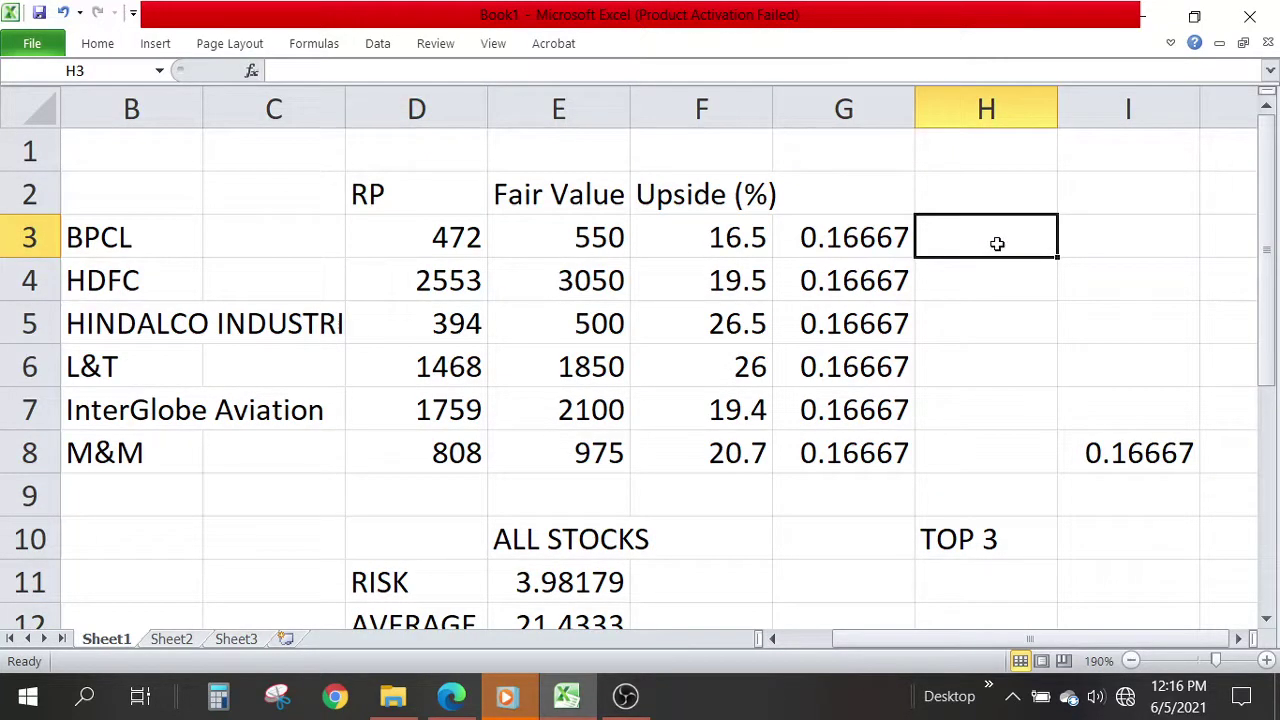
pyautogui.write('=')
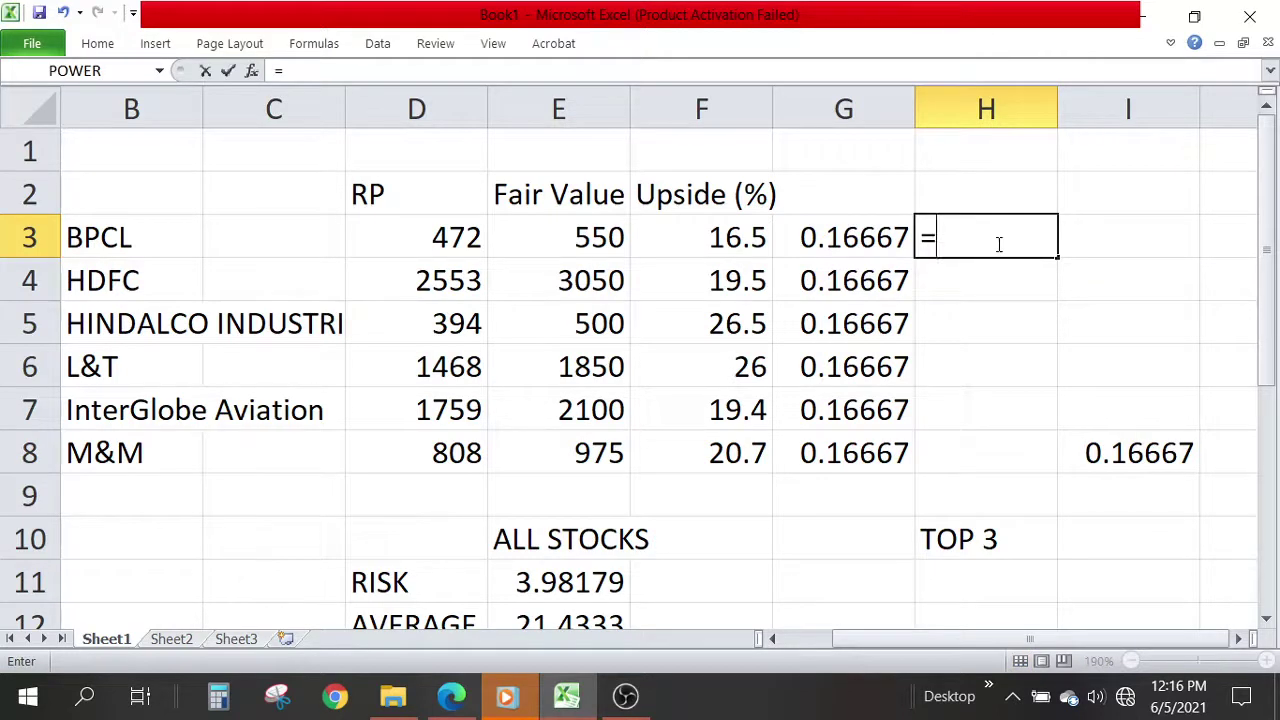
pyautogui.press('Left')
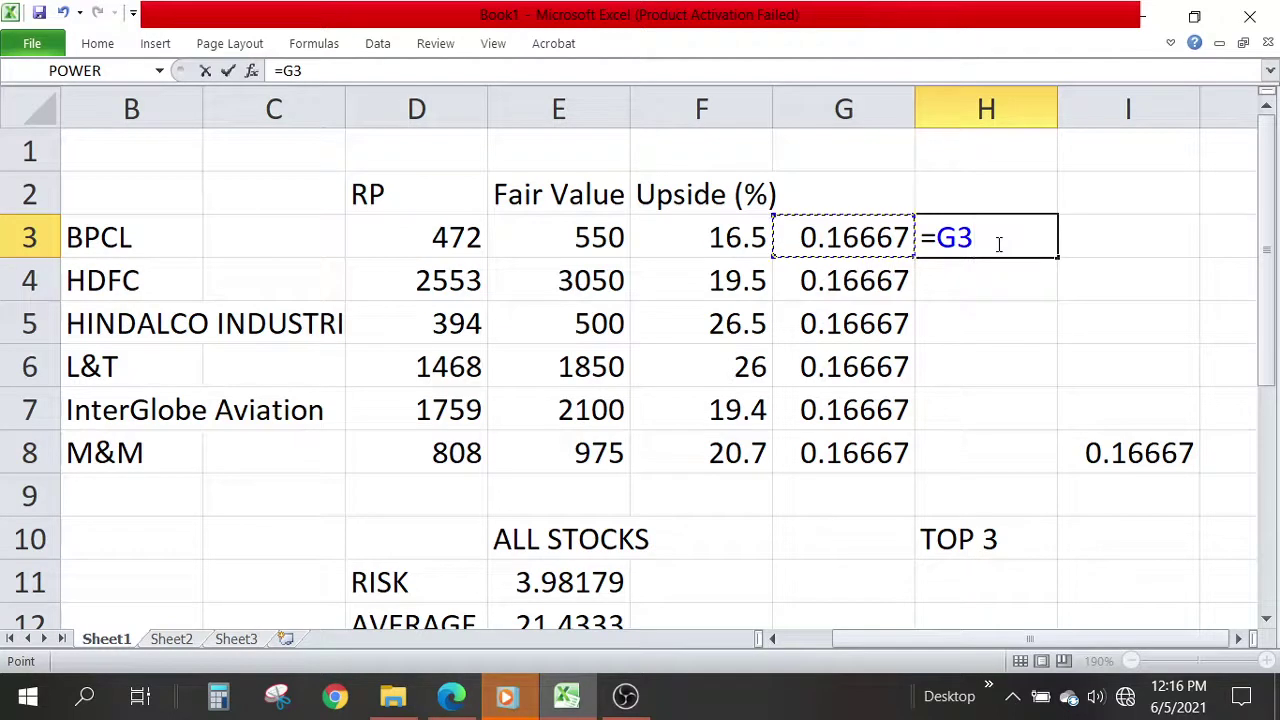
pyautogui.write('*')
pyautogui.press('Left')
pyautogui.press('Left')
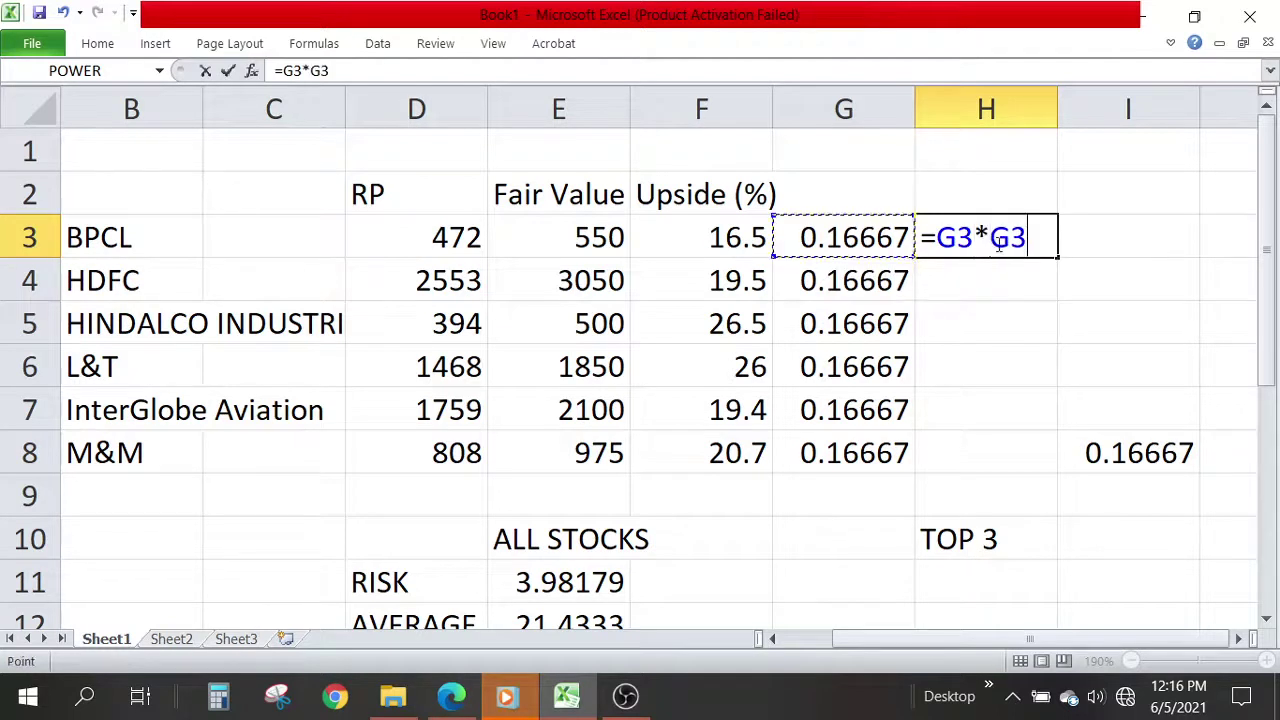
# Step: Extend the H3 formula with HDFC's upside times its weight, +F4*G4
pyautogui.write('+')
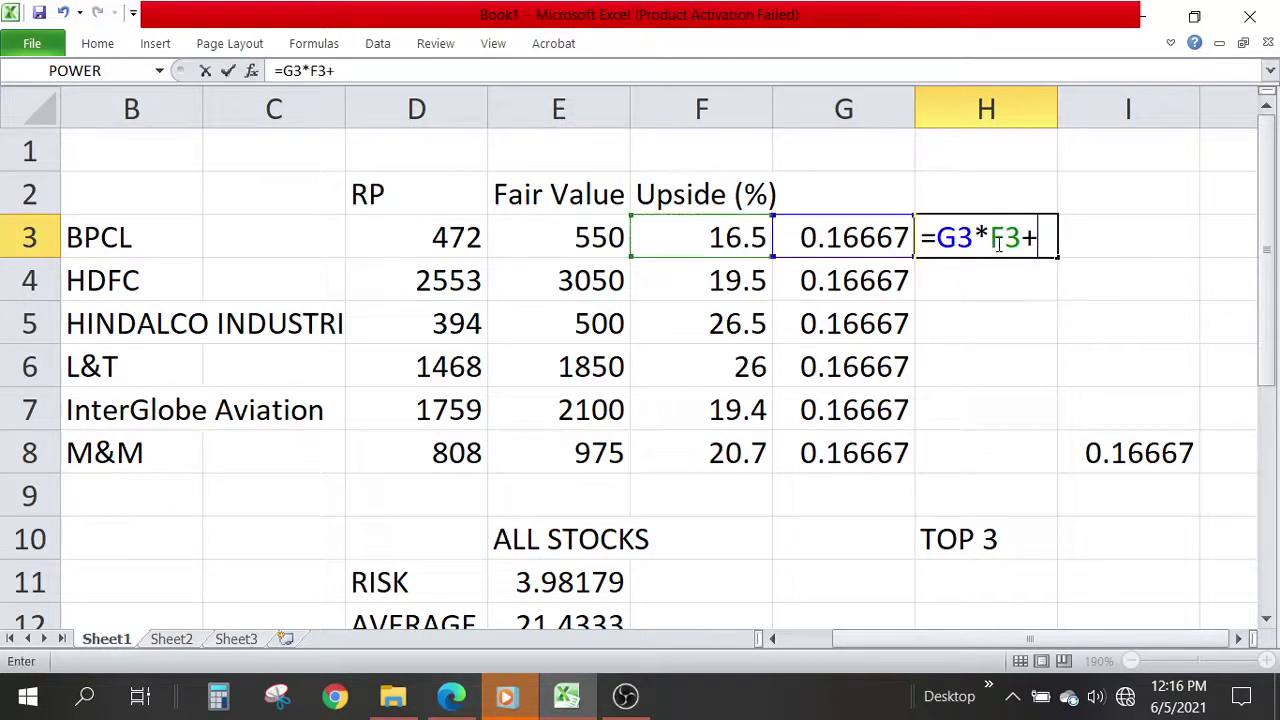
pyautogui.press('Down')
pyautogui.press('Left')
pyautogui.press('Left')
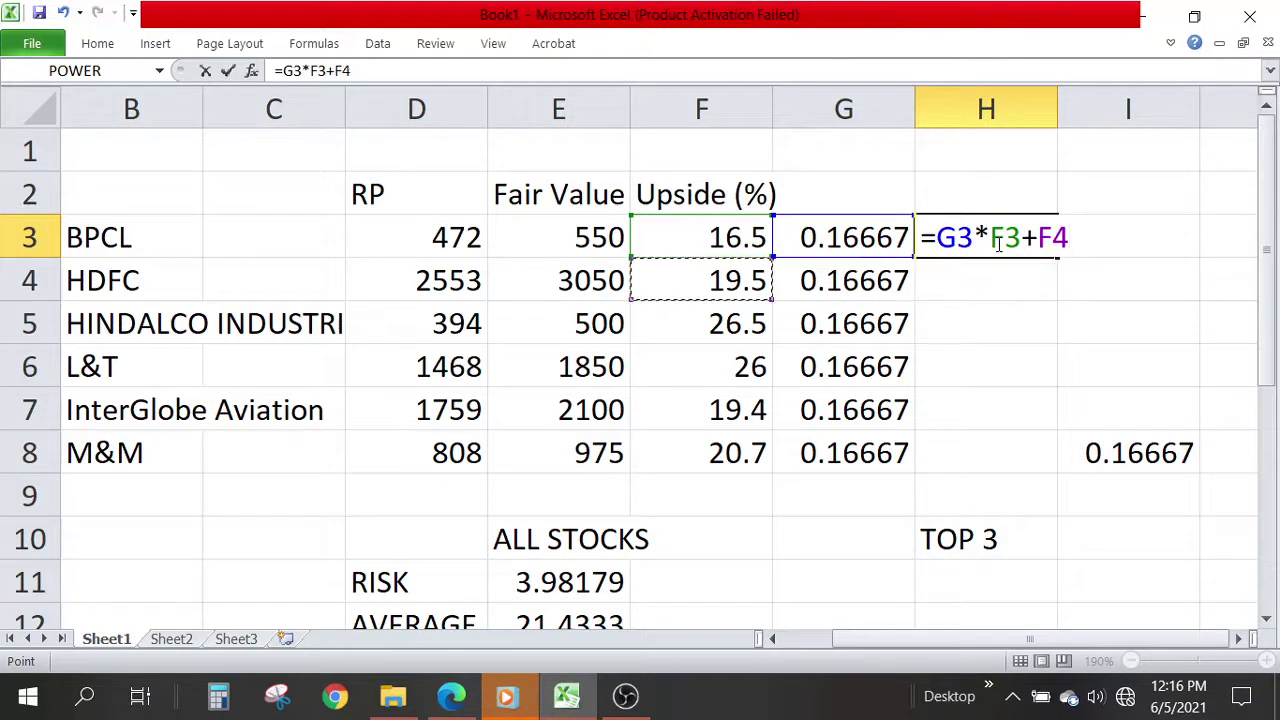
pyautogui.write('*')
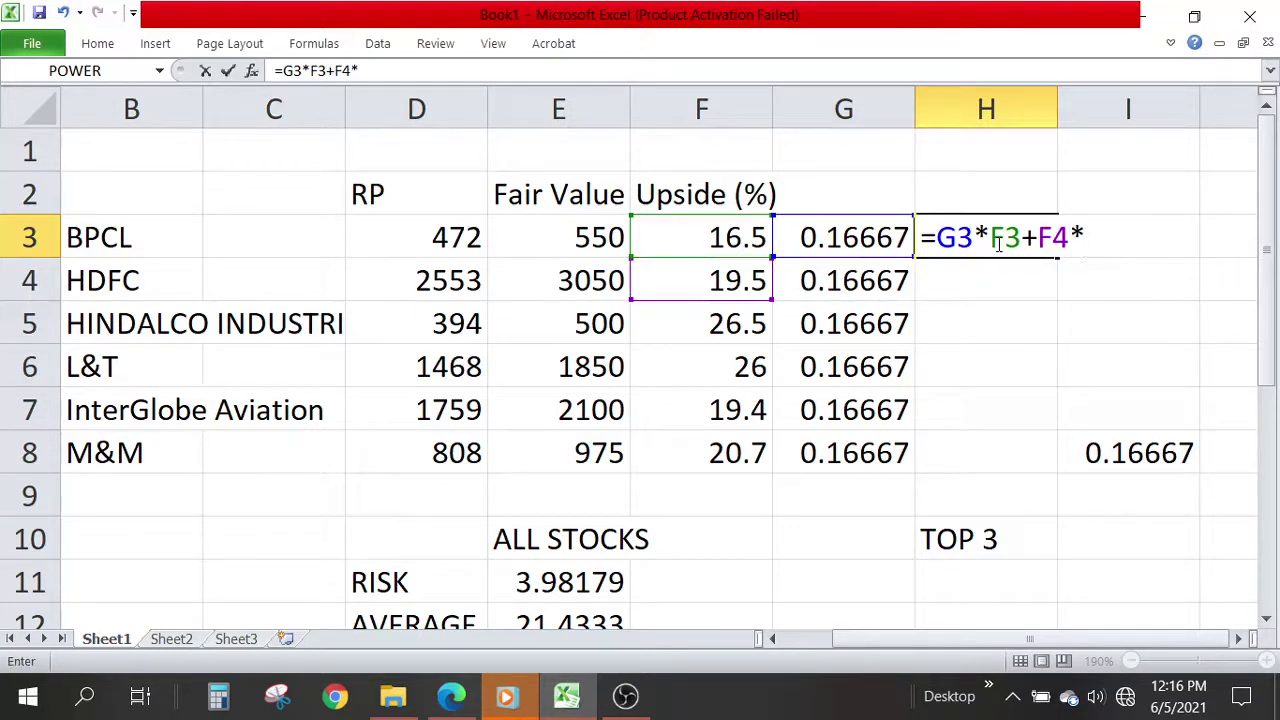
pyautogui.press('Down')
pyautogui.press('Left')
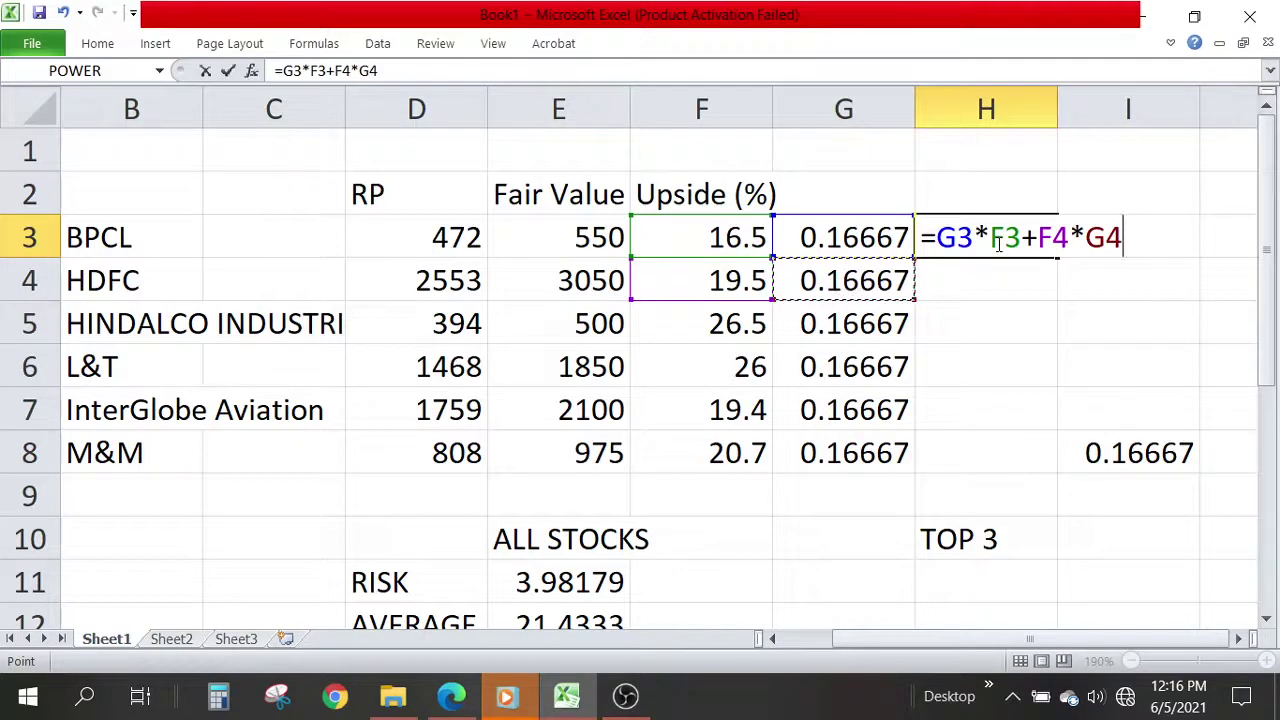
pyautogui.press('Right')
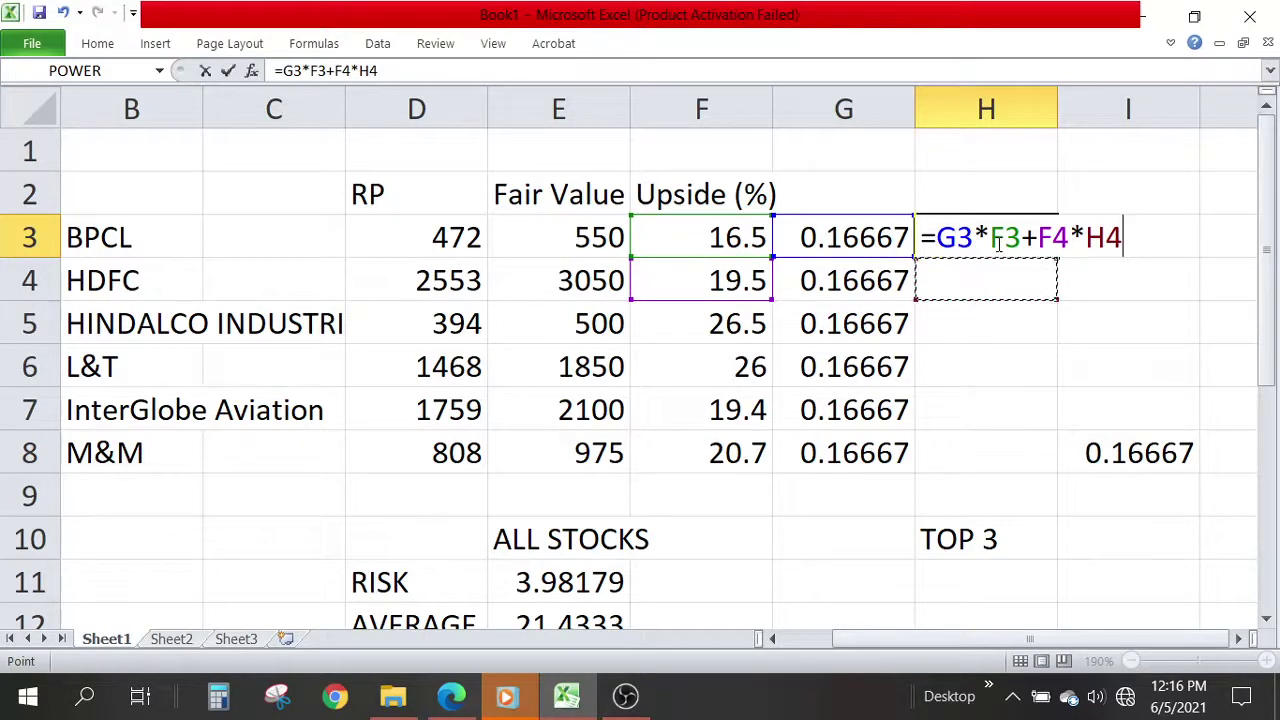
pyautogui.press('Left')
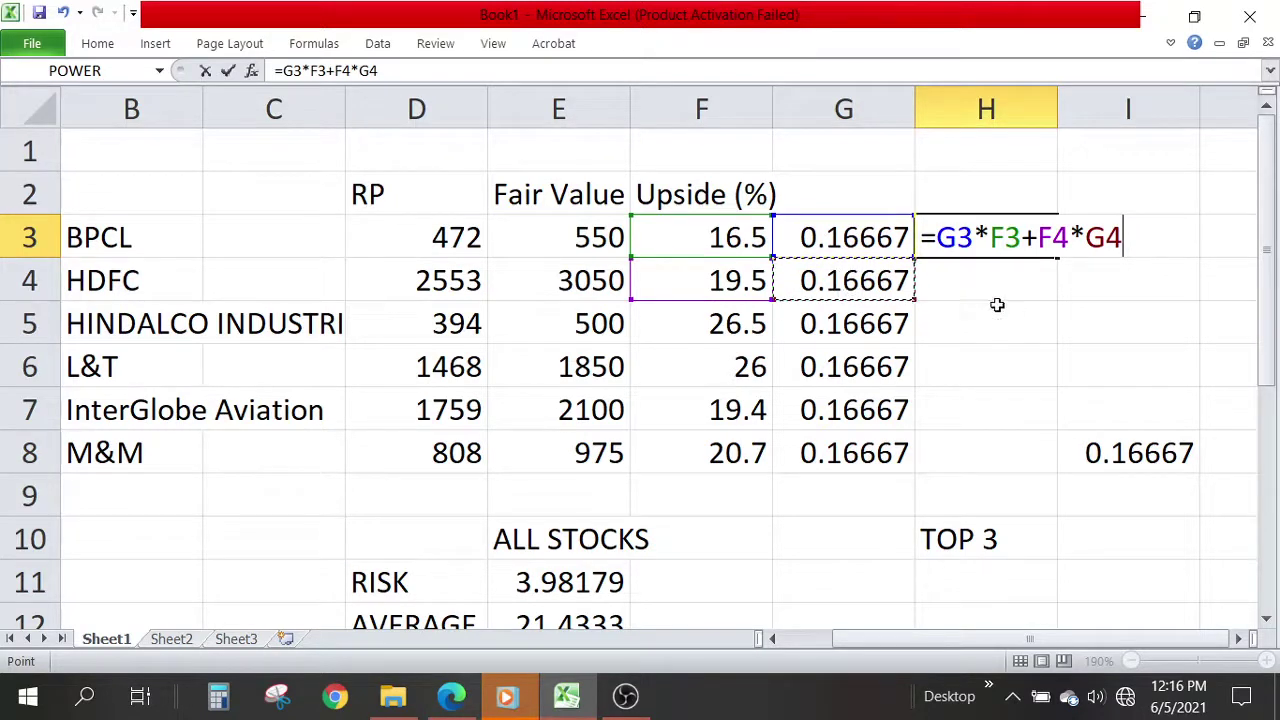
# Step: Add Hindalco's upside times its weight to the H3 formula, +F5*G5
pyautogui.write('+')
pyautogui.press('Down')
pyautogui.press('Down')
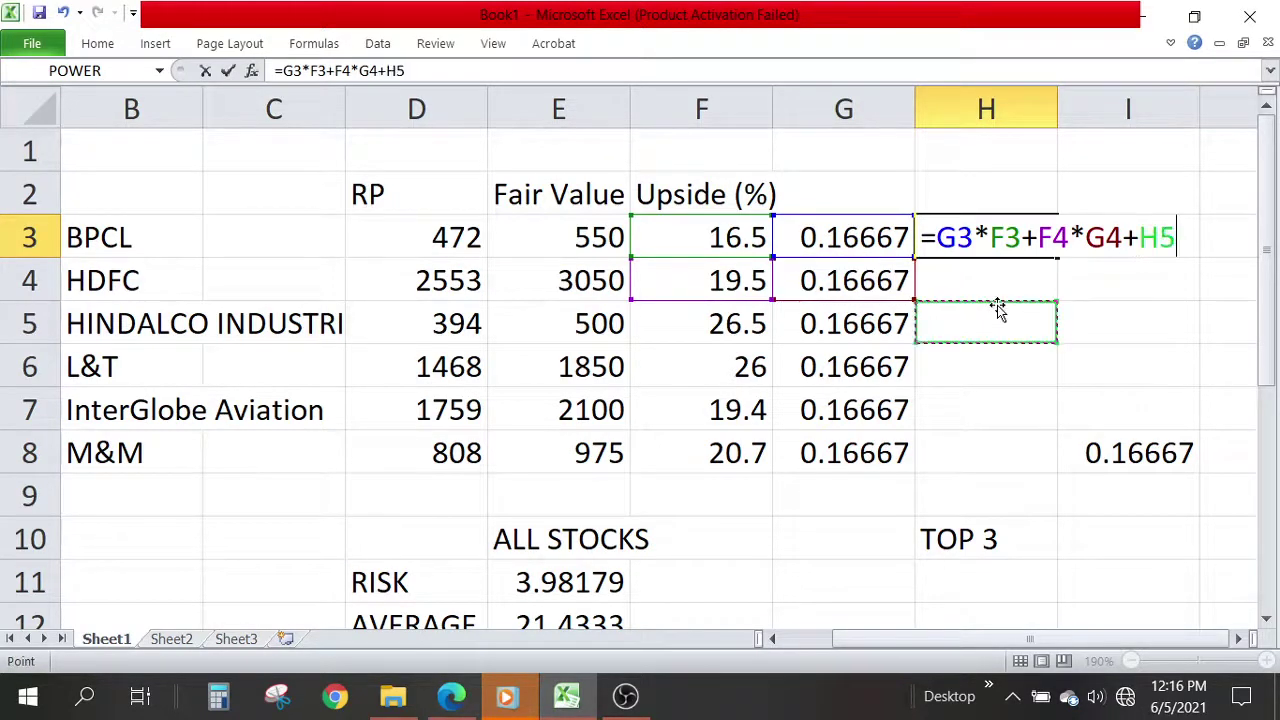
pyautogui.press('Left')
pyautogui.press('Left')
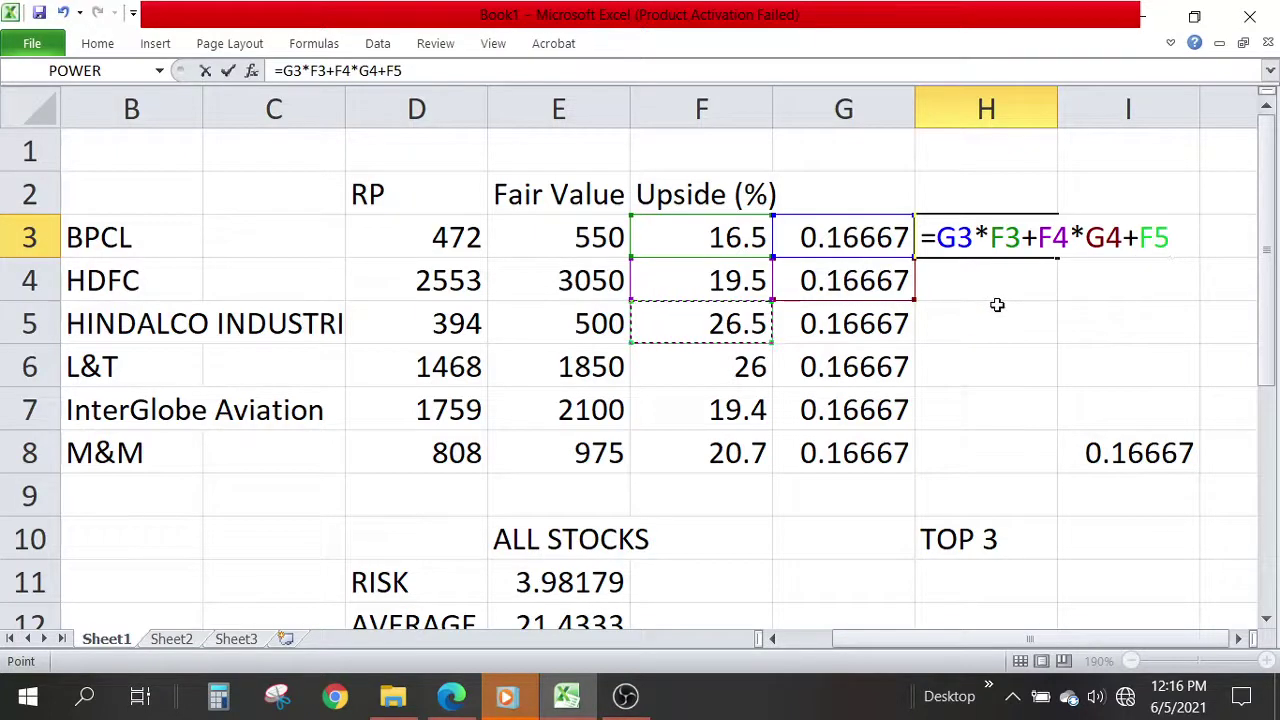
pyautogui.write('*')
pyautogui.press('Down')
pyautogui.press('Down')
pyautogui.press('Left')
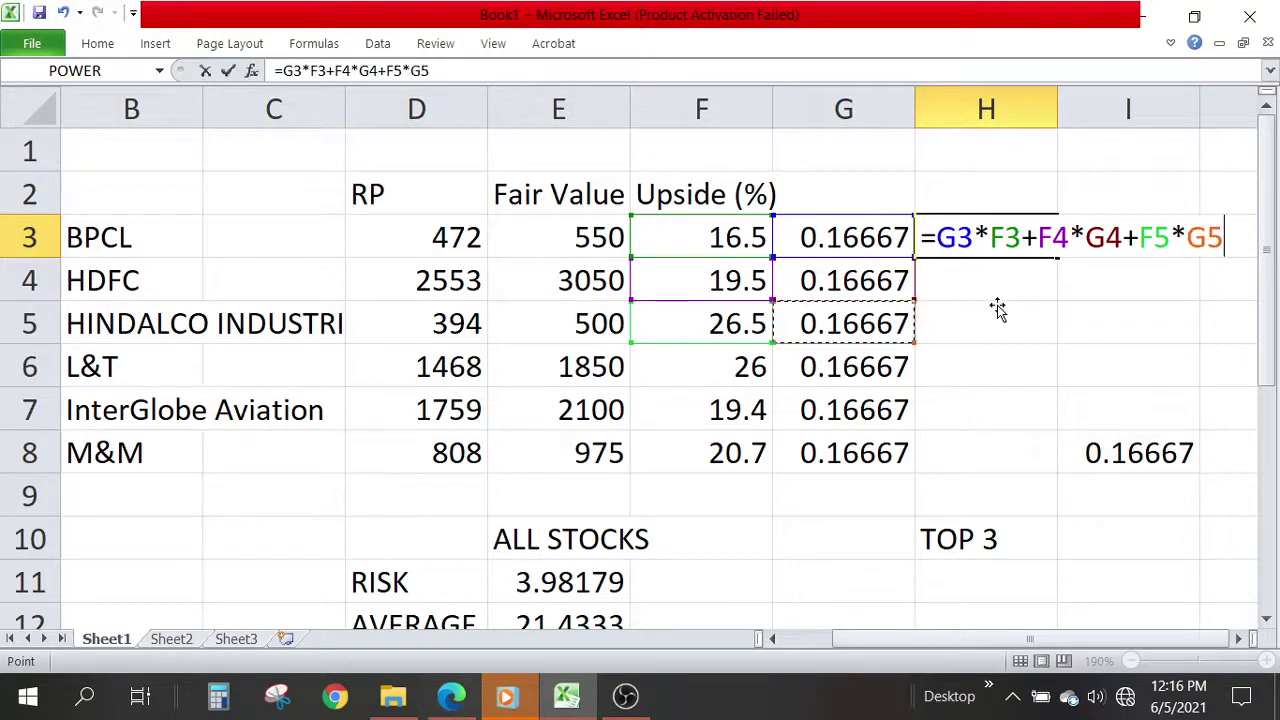
# Step: Add L&T's upside times its weight to the H3 formula, +F6*G6
pyautogui.write('+')
pyautogui.press('Down')
pyautogui.press('Down')
pyautogui.press('Down')
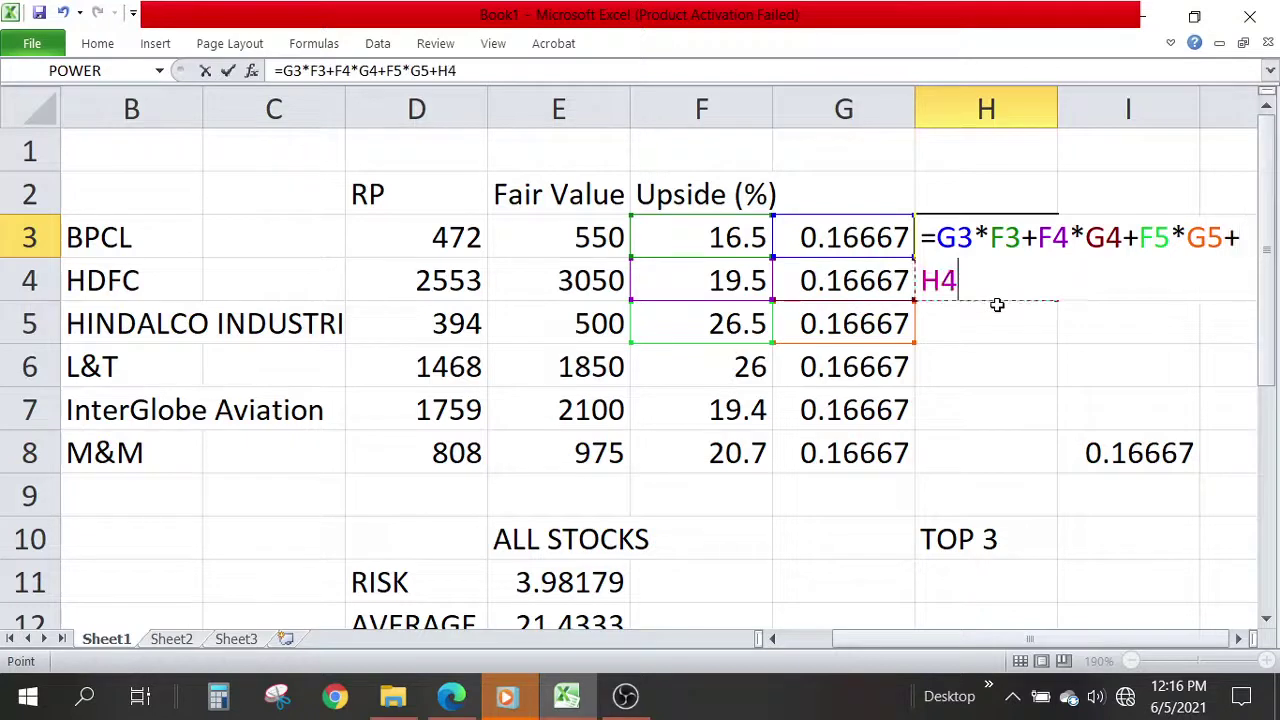
pyautogui.press('Left')
pyautogui.press('Left')
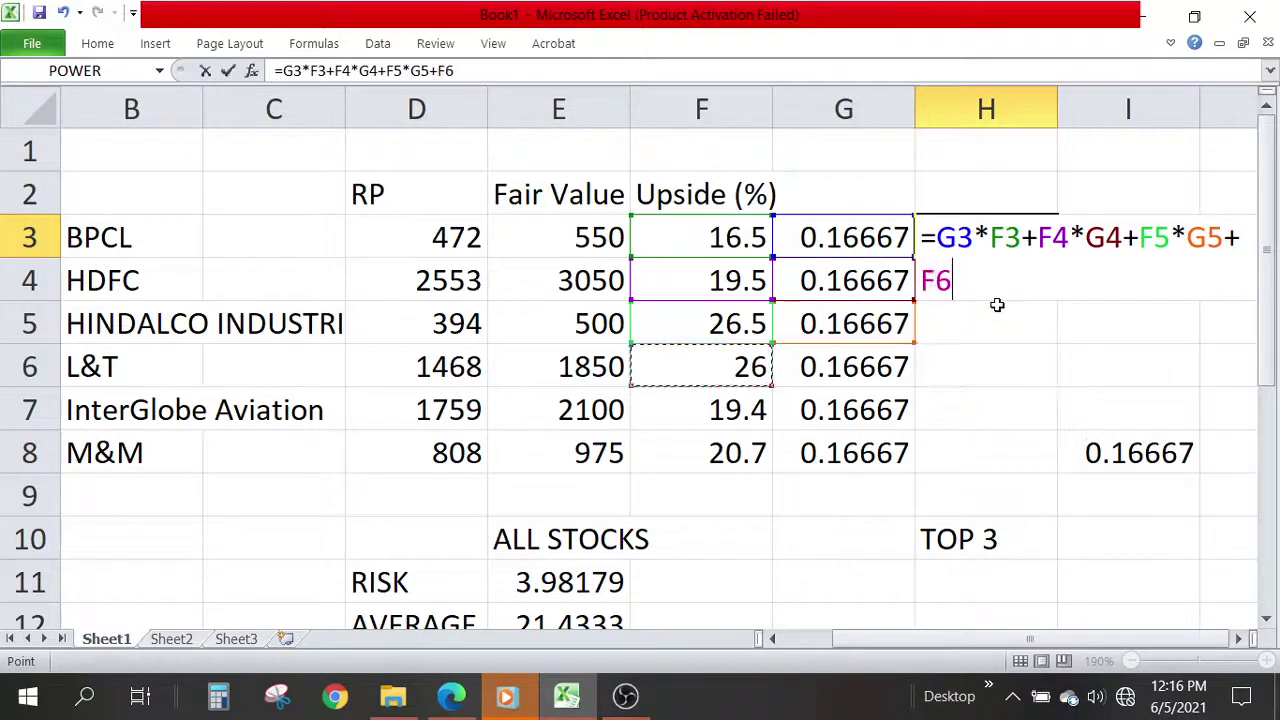
pyautogui.write('*')
pyautogui.press('Down')
pyautogui.press('Down')
pyautogui.press('Down')
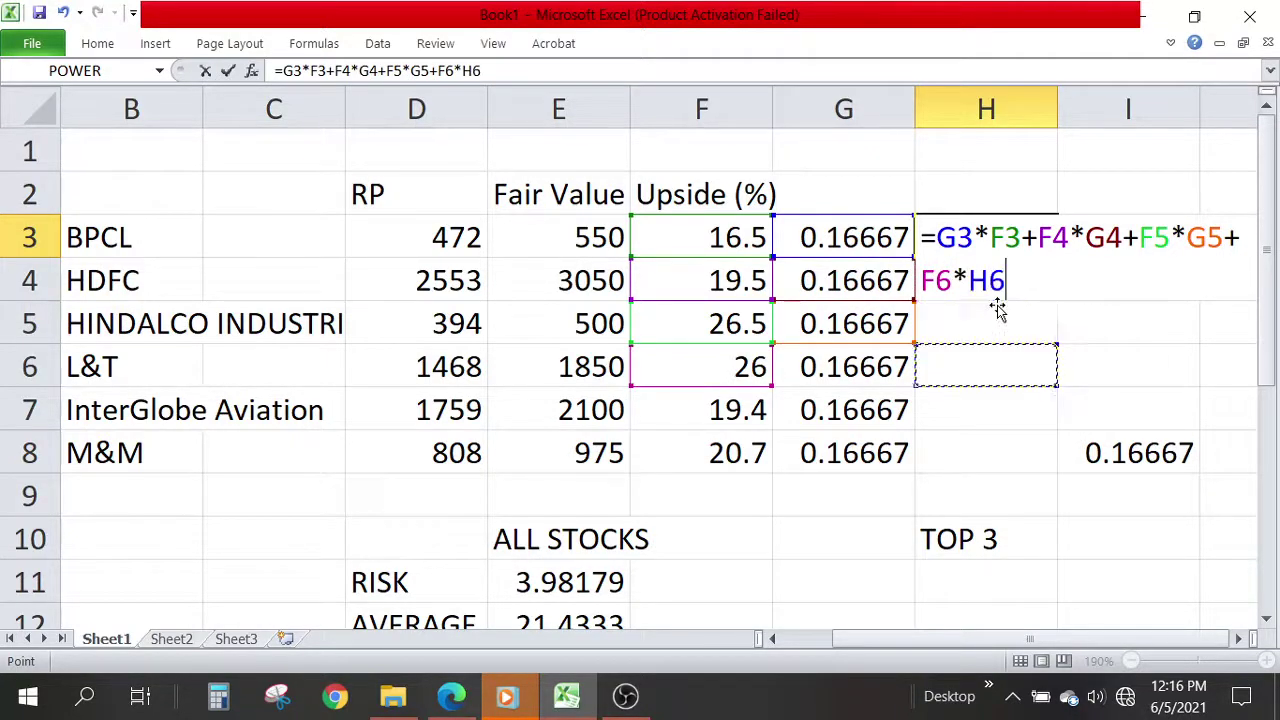
pyautogui.press('Left')
# Step: Add InterGlobe Aviation's upside times its weight to the H3 formula, +F7*G7
pyautogui.write('+')
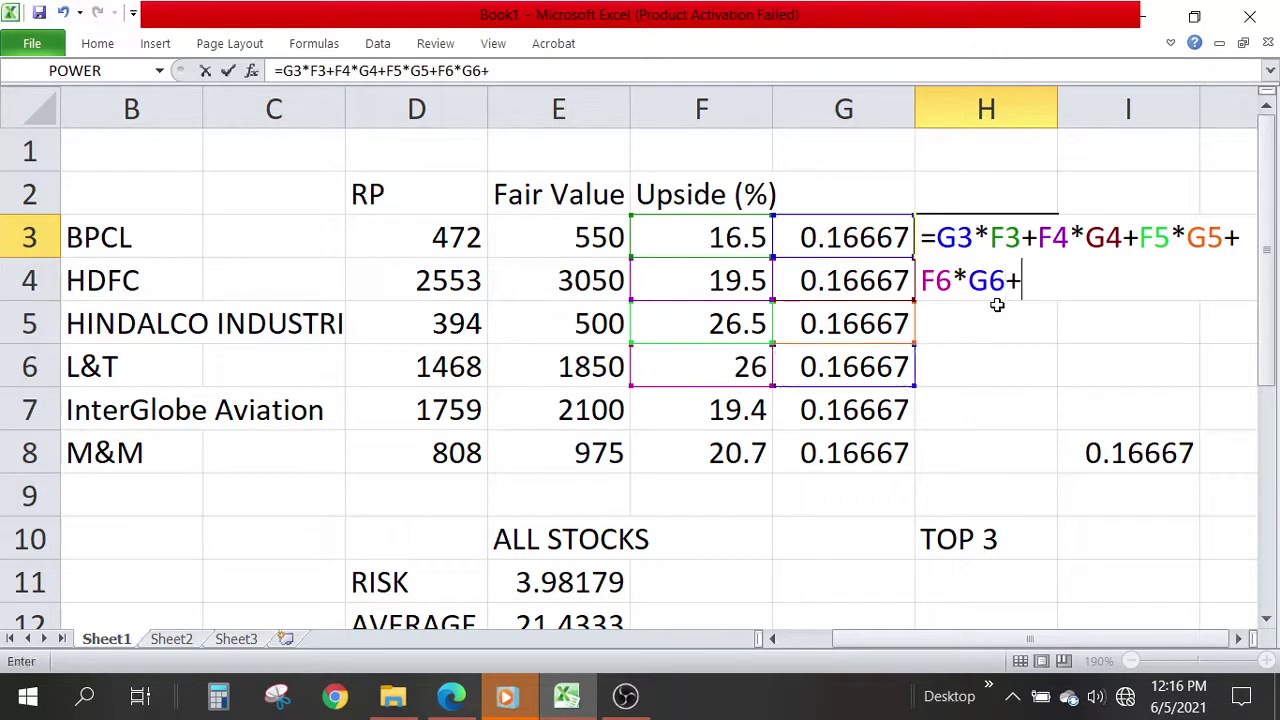
pyautogui.press('Down')
pyautogui.press('Down')
pyautogui.press('Down')
pyautogui.press('Down')
pyautogui.press('Left')
pyautogui.press('Left')
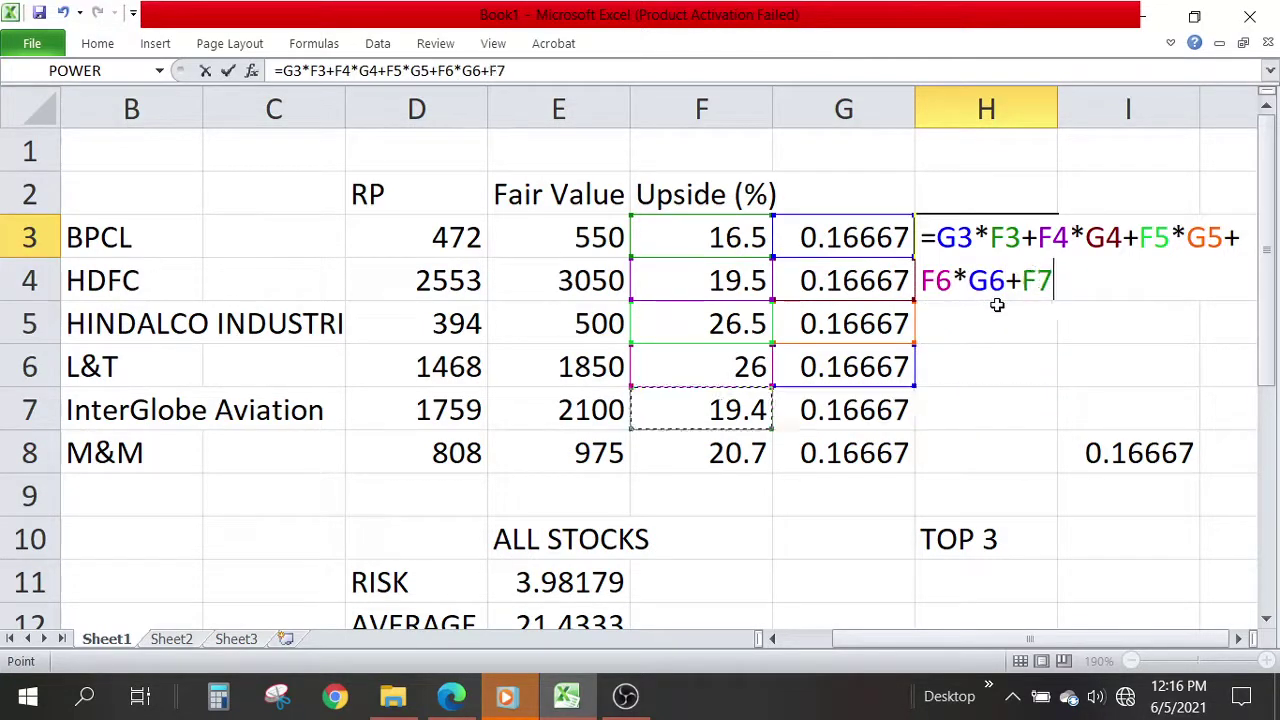
pyautogui.write('*')
pyautogui.press('Down')
pyautogui.press('Down')
pyautogui.press('Down')
pyautogui.press('Down')
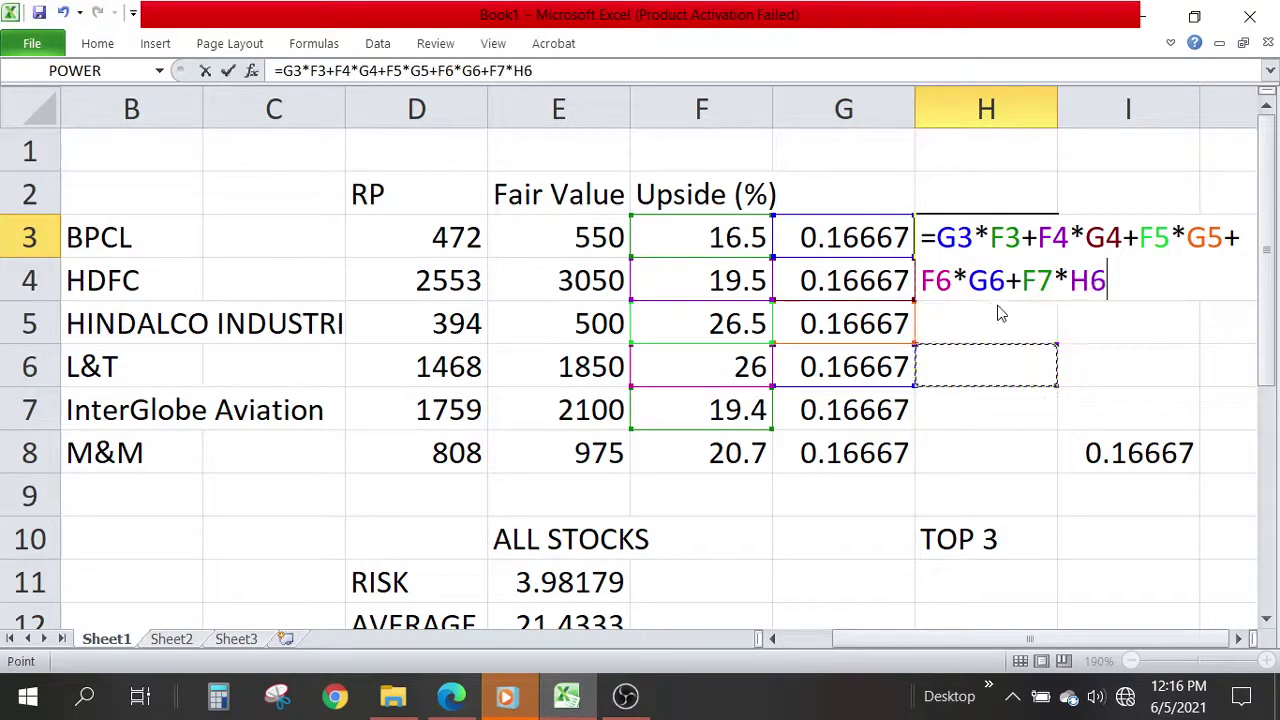
pyautogui.press('Left')
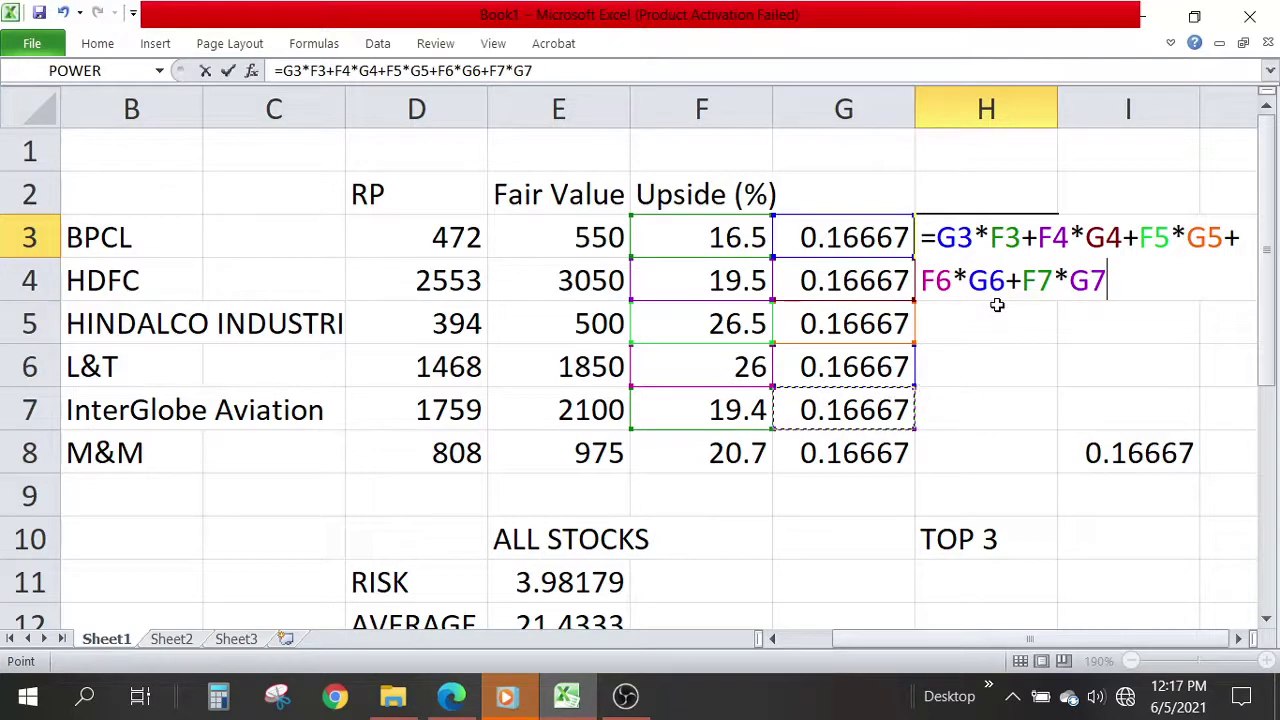
# Step: Complete the H3 formula with M&M's upside times its weight, +F8*G8, and commit it
pyautogui.write('+')
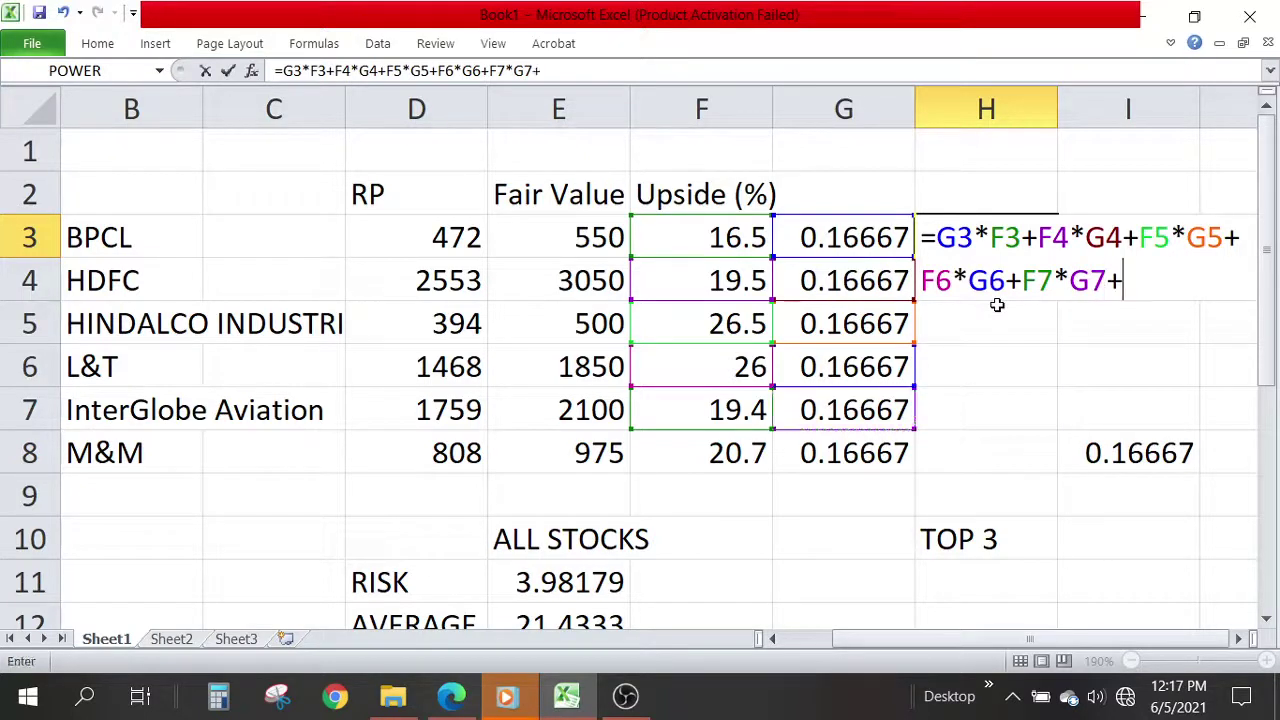
pyautogui.press('Down')
pyautogui.press('Down')
pyautogui.press('Down')
pyautogui.press('Down')
pyautogui.press('Down')
pyautogui.press('Left')
pyautogui.press('Left')
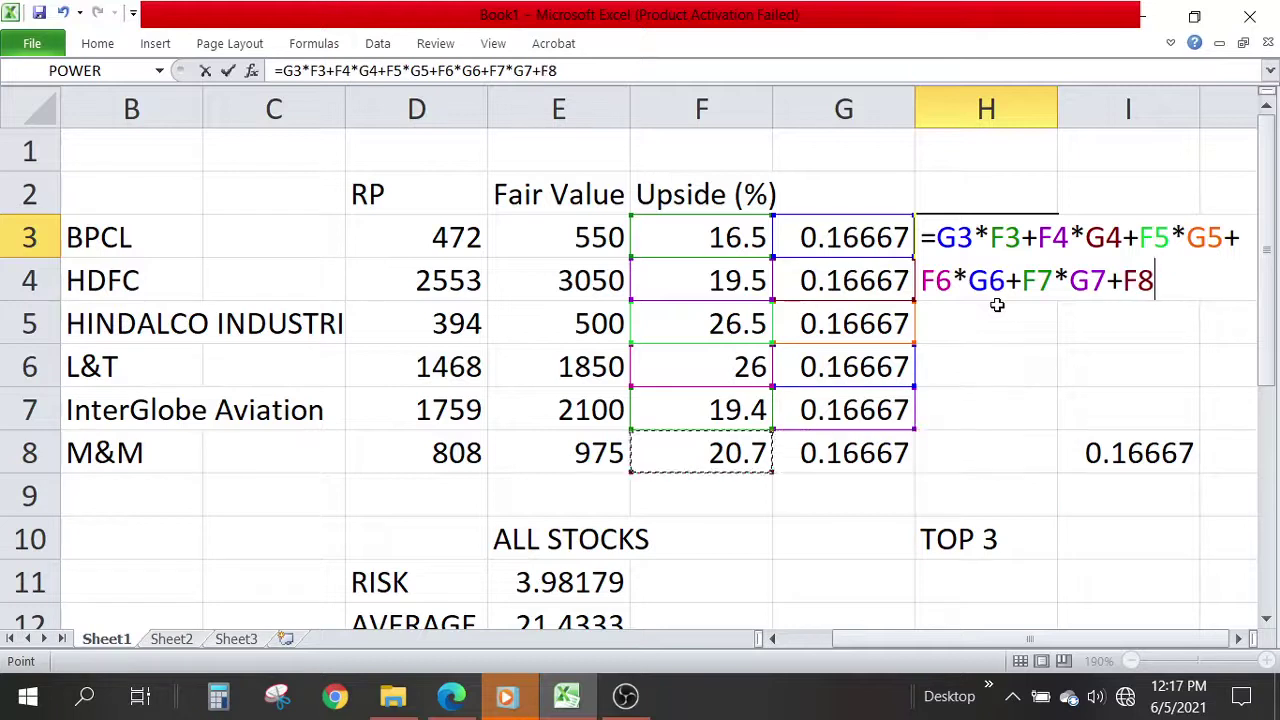
pyautogui.press('Left')
pyautogui.press('Right')
pyautogui.write('*')
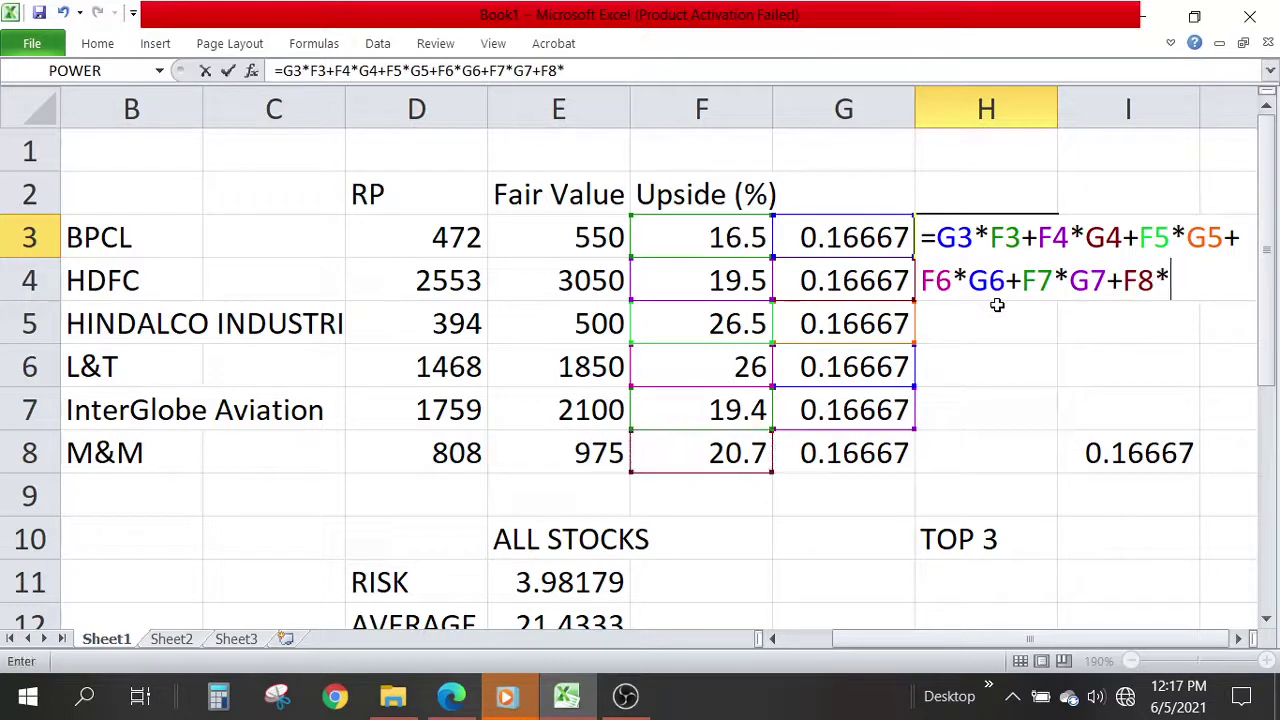
pyautogui.press('Down')
pyautogui.press('Down')
pyautogui.press('Down')
pyautogui.press('Down')
pyautogui.press('Down')
pyautogui.press('Left')
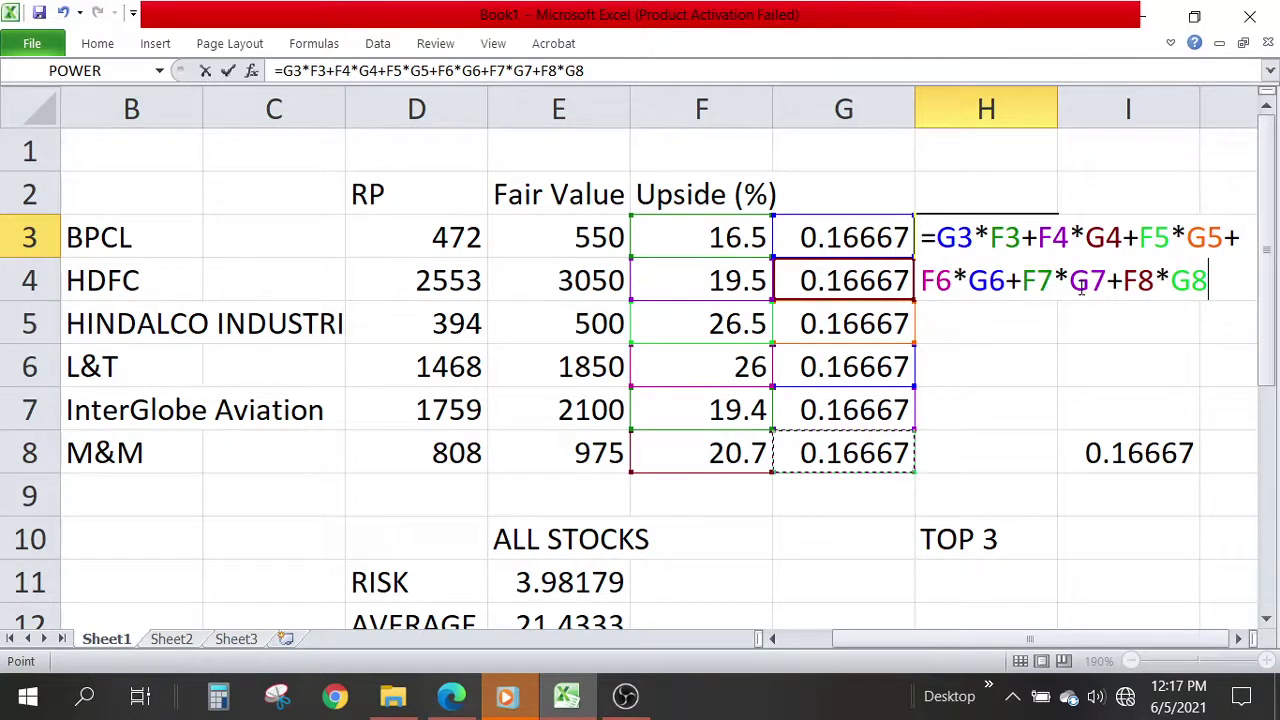
pyautogui.press('Return')
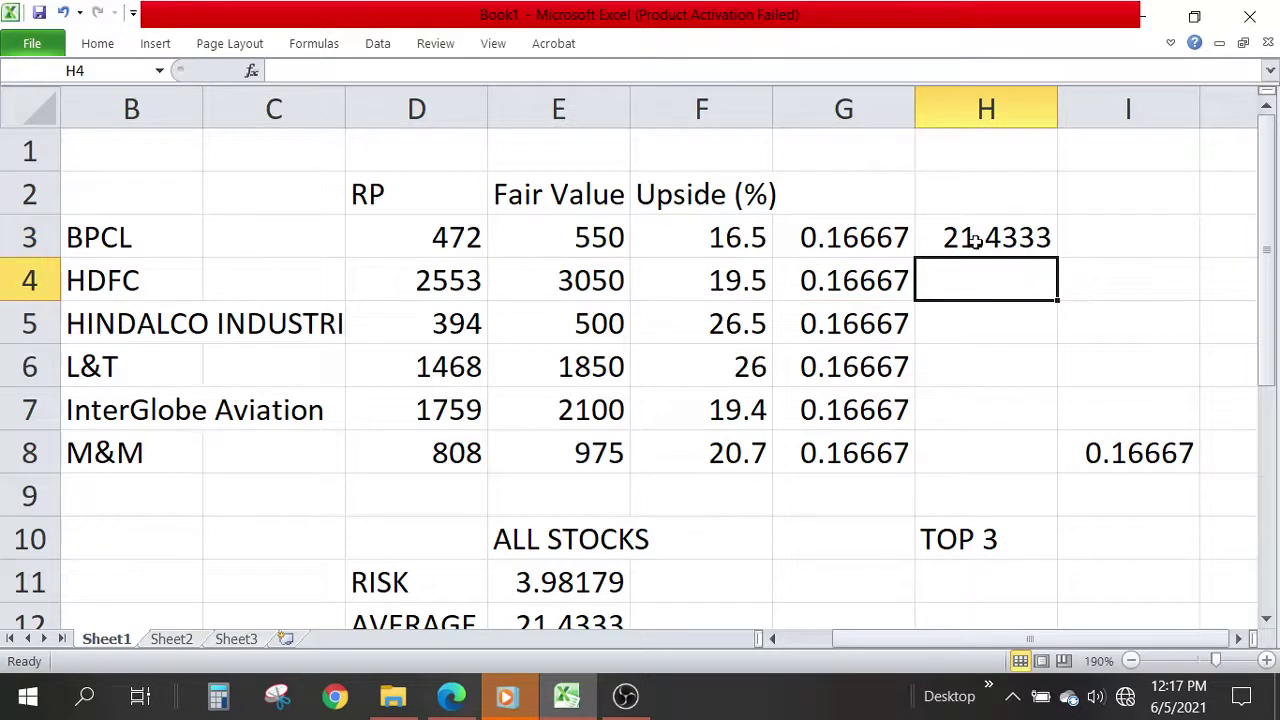
# Step: Move the weighted return formula from H3 to E13, beside the FUTURE RETURN label
pyautogui.click(975, 240)
pyautogui.scroll(-1, 976, 237)
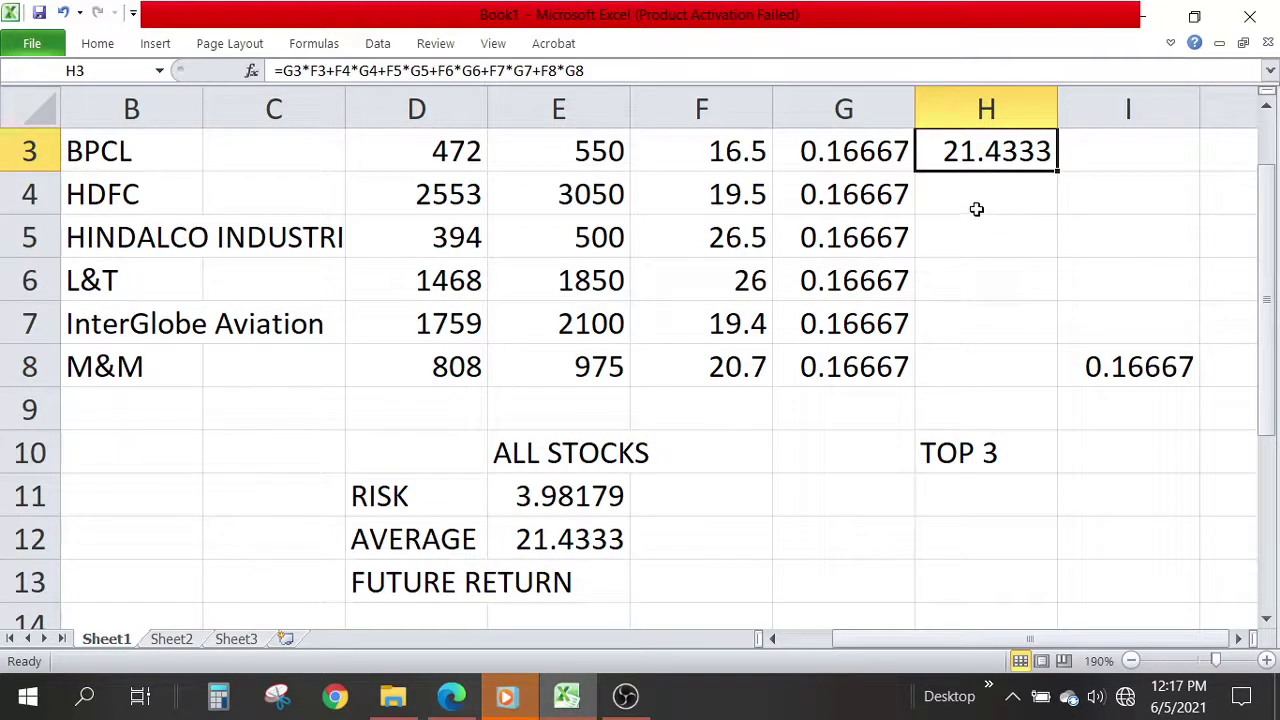
pyautogui.moveTo(971, 143); pyautogui.dragTo(943, 151)
pyautogui.moveTo(1052, 150); pyautogui.dragTo(588, 588)
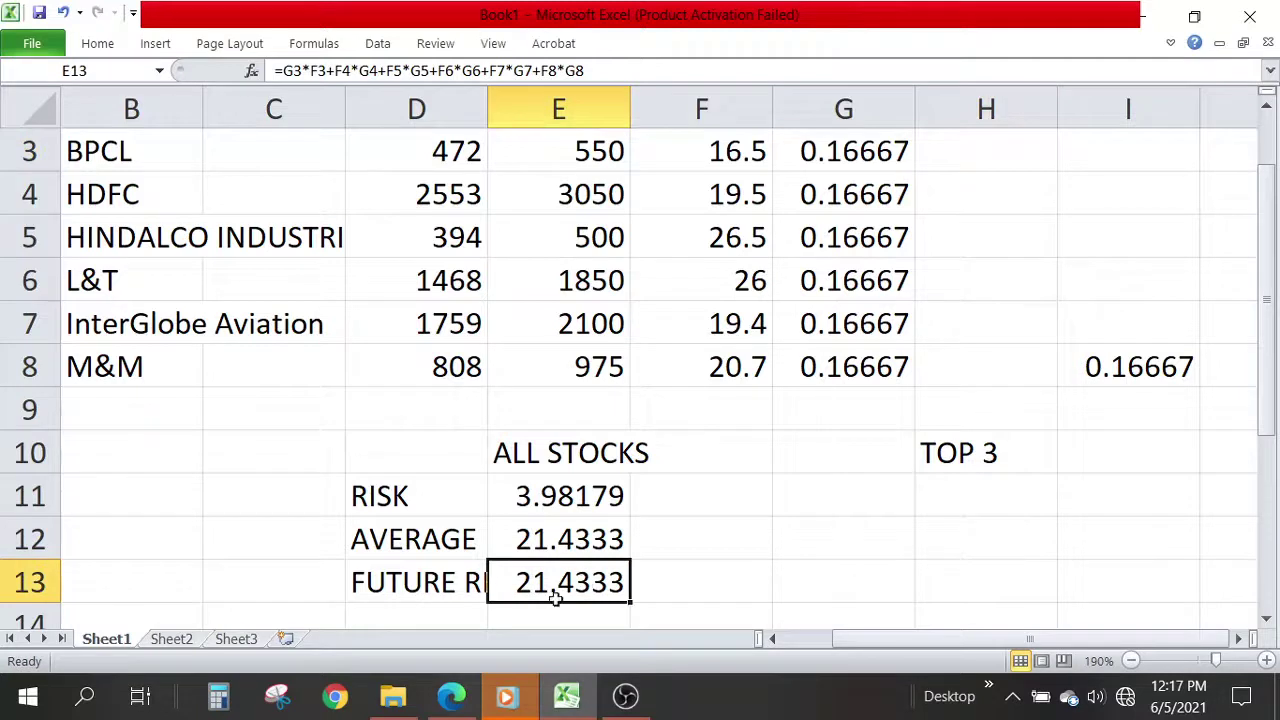
pyautogui.click(443, 607)
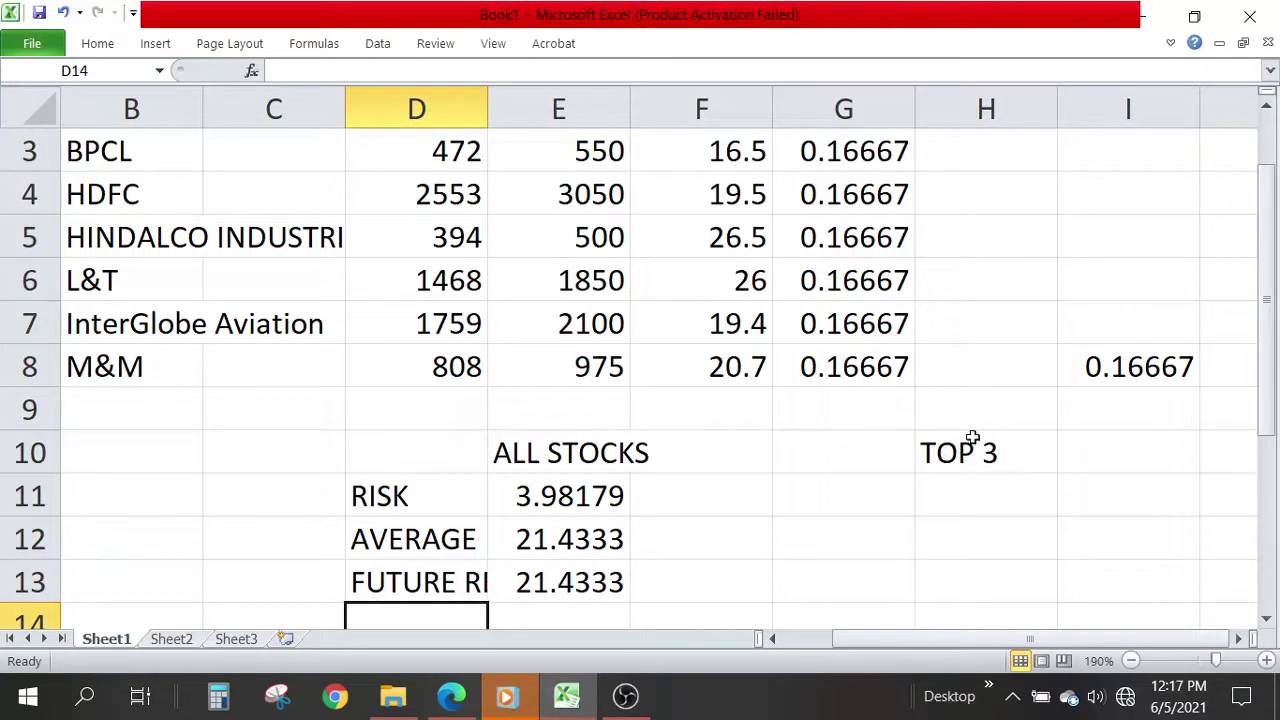
# Step: Calculate the top three stocks' risk in H11 under TOP 3 with =STDEV.S(F3:F5)
pyautogui.scroll(1, 966, 459)
pyautogui.scroll(-2, 966, 459)
pyautogui.scroll(2, 966, 457)
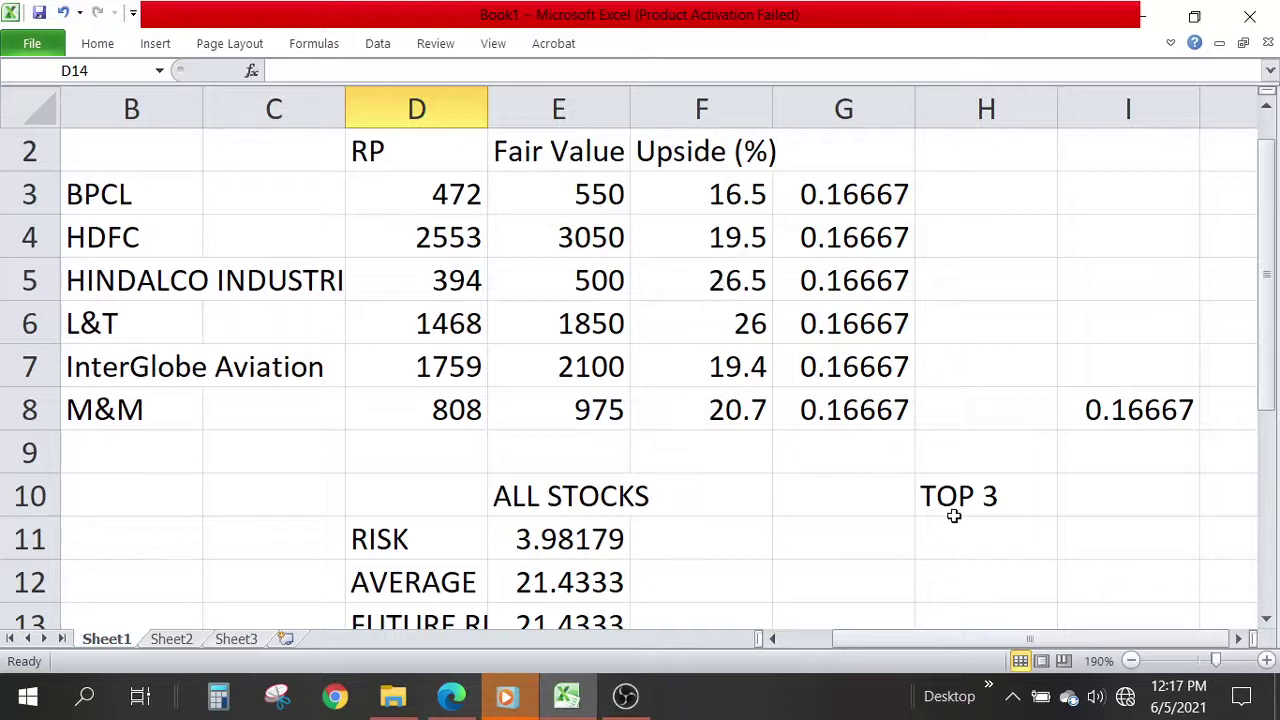
pyautogui.click(976, 542)
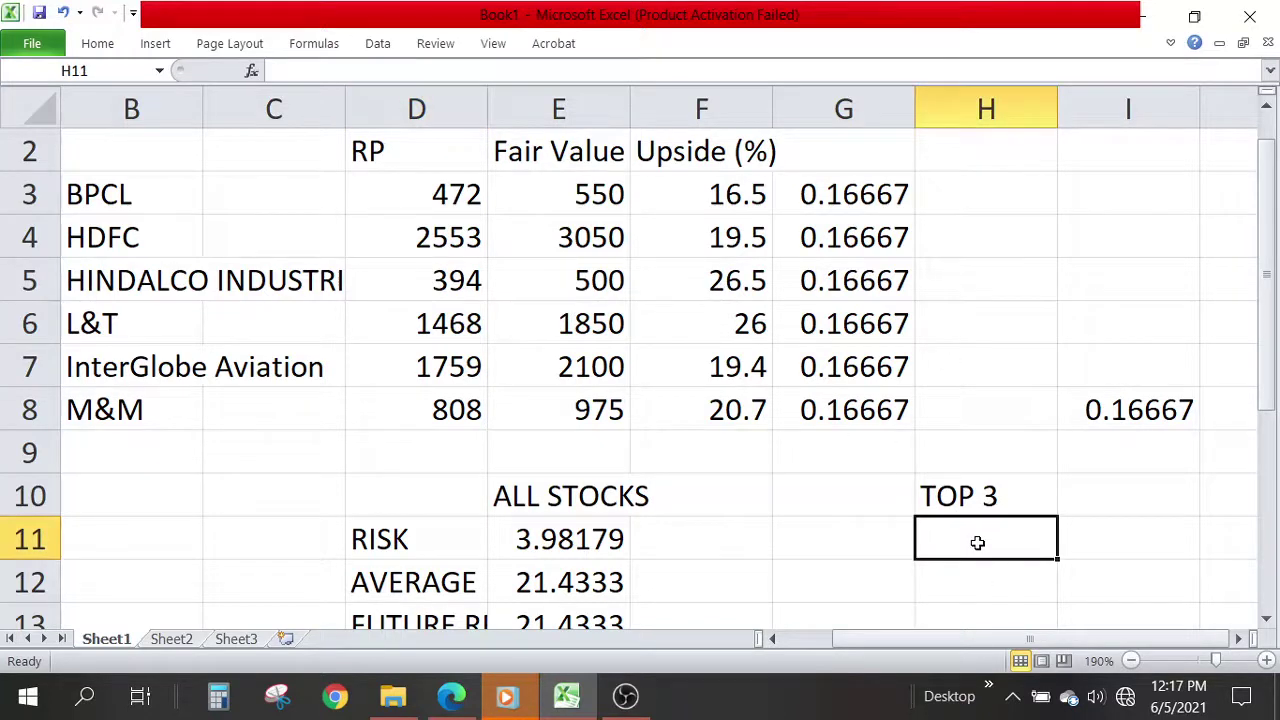
pyautogui.write('=st')
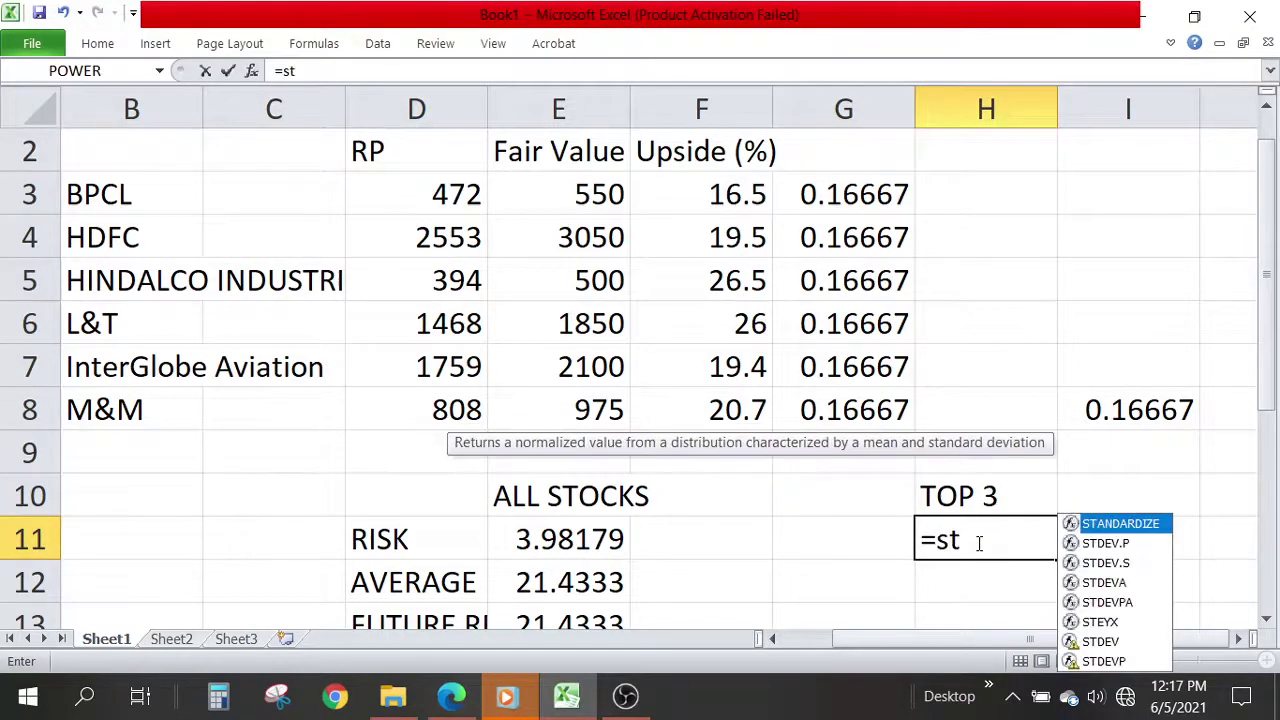
pyautogui.doubleClick(1122, 565)
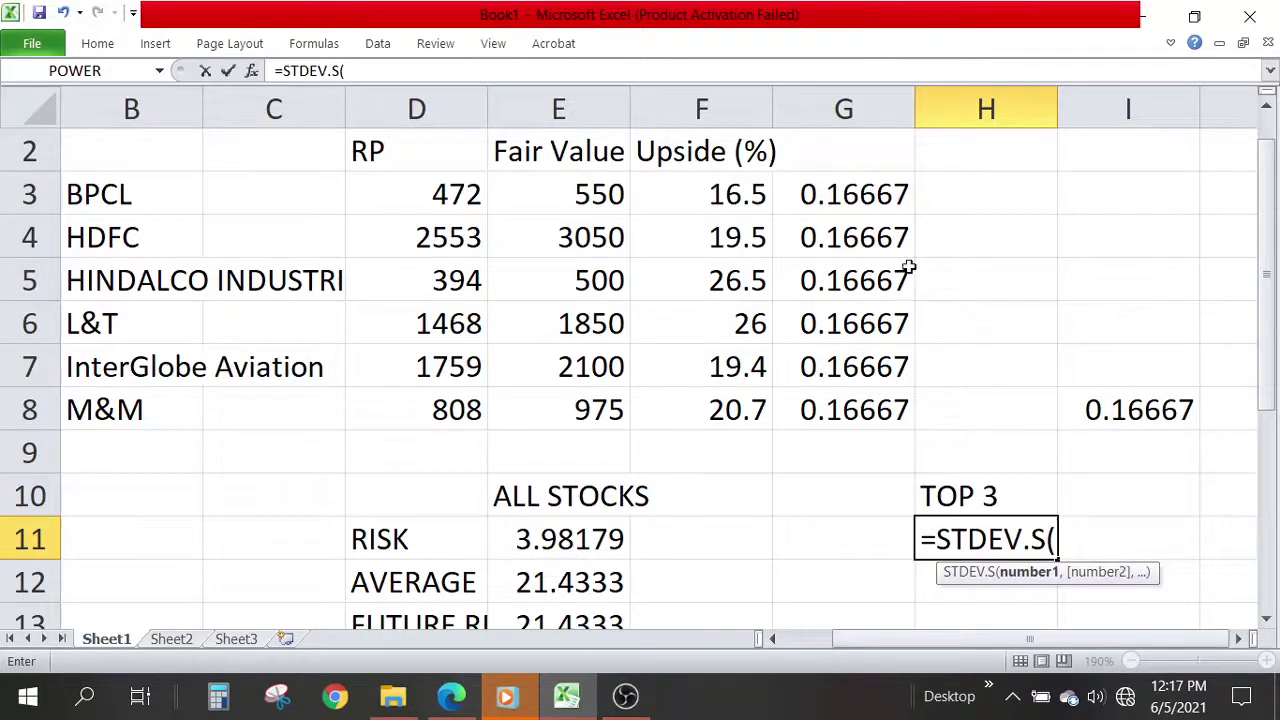
pyautogui.moveTo(704, 178); pyautogui.dragTo(698, 273)
pyautogui.write(')')
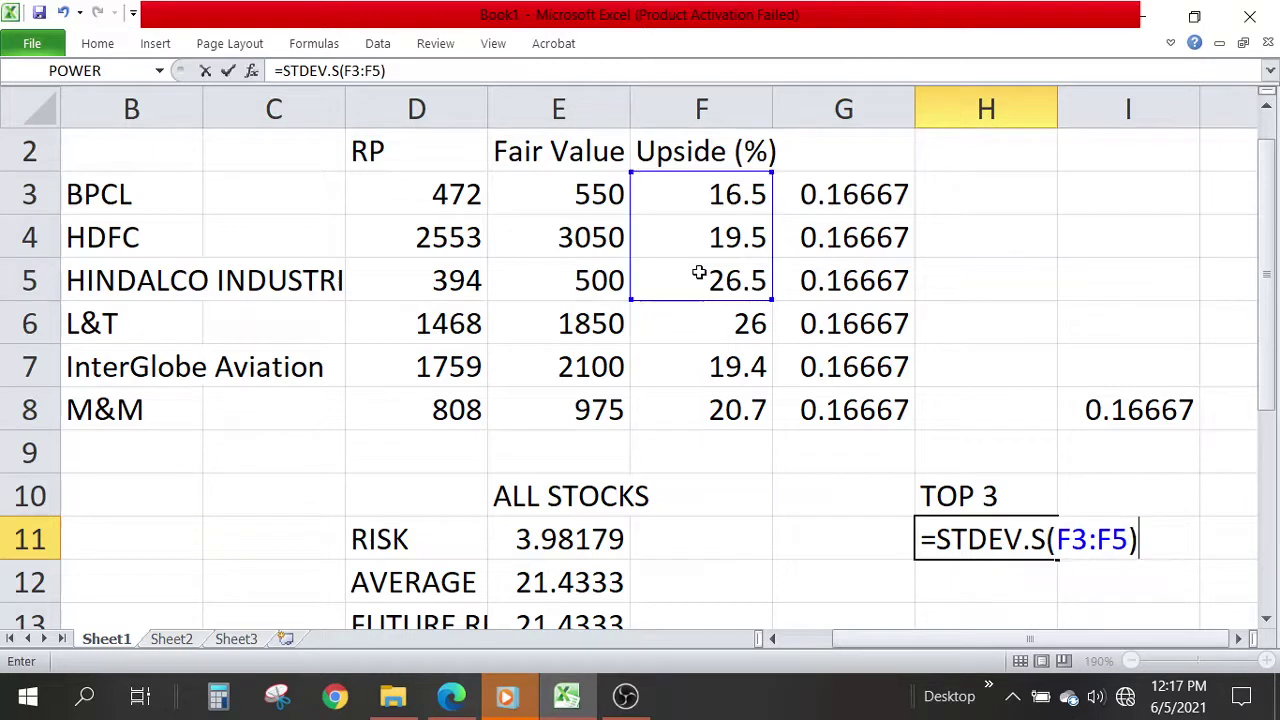
pyautogui.press('Return')
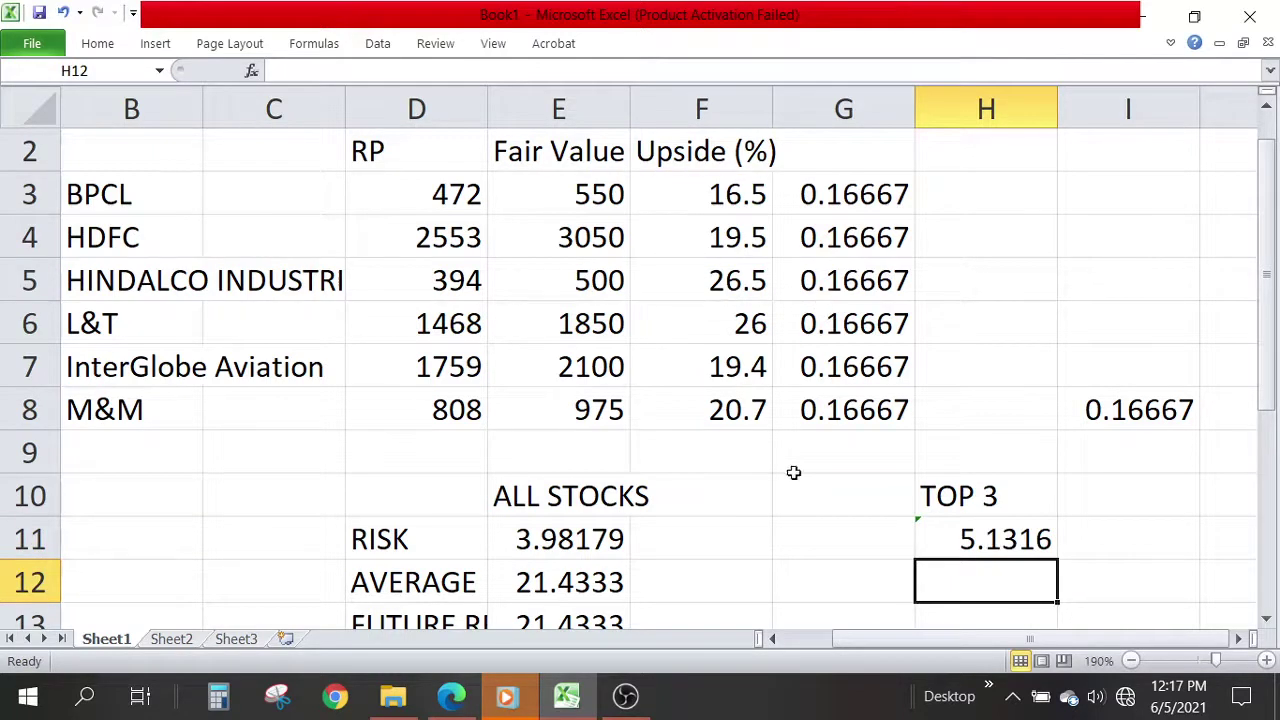
# Step: Calculate the top three stocks' average upside in H12 with =AVERAGE(F3:F5)
pyautogui.scroll(-1, 803, 487)
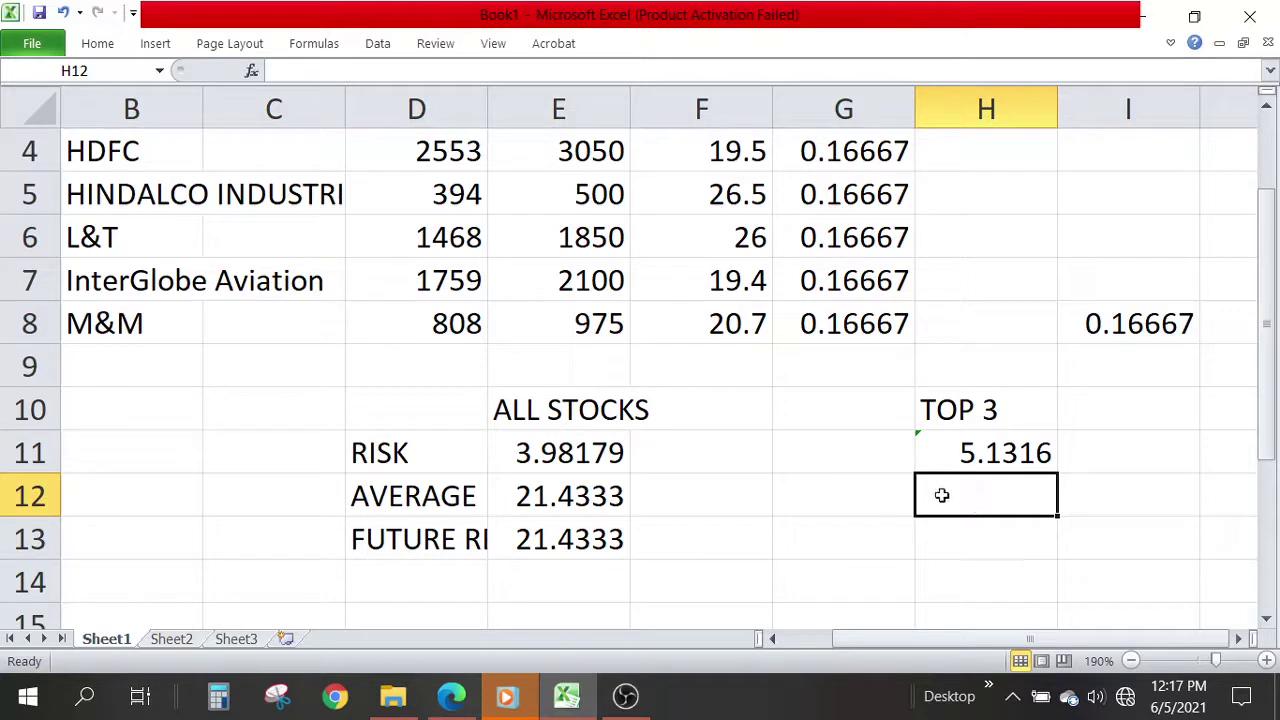
pyautogui.write('=ave')
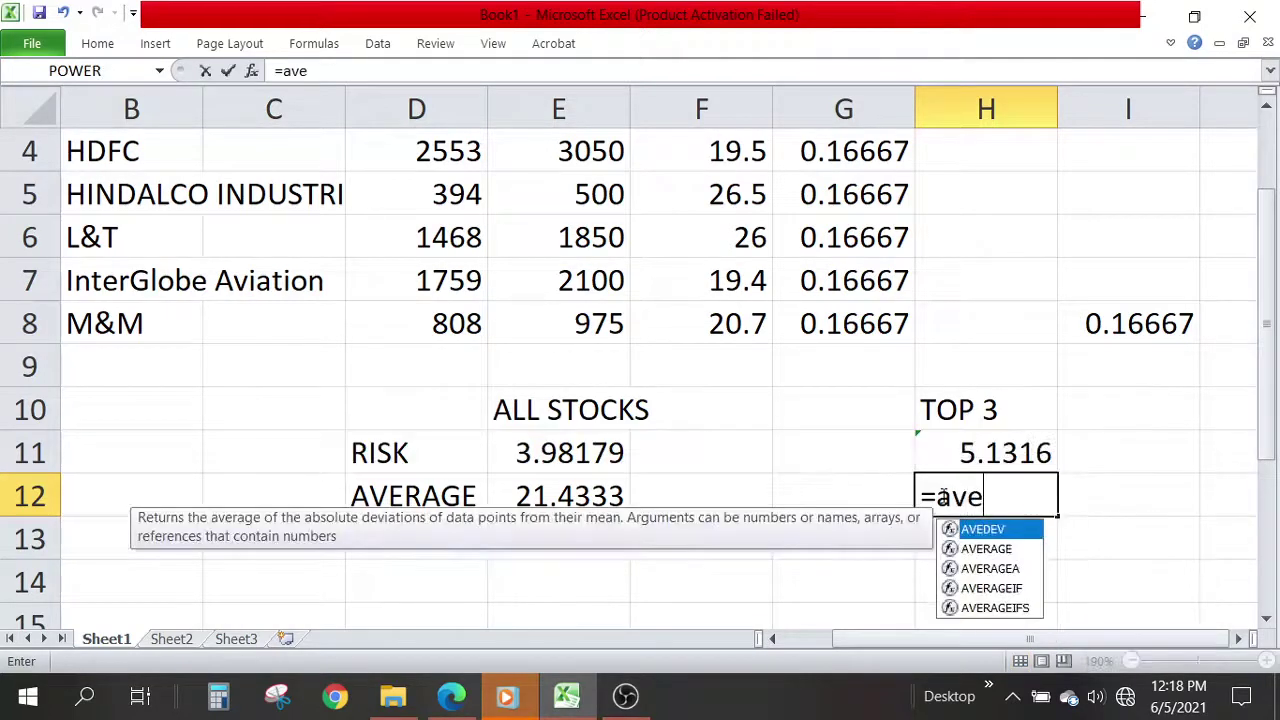
pyautogui.doubleClick(990, 549)
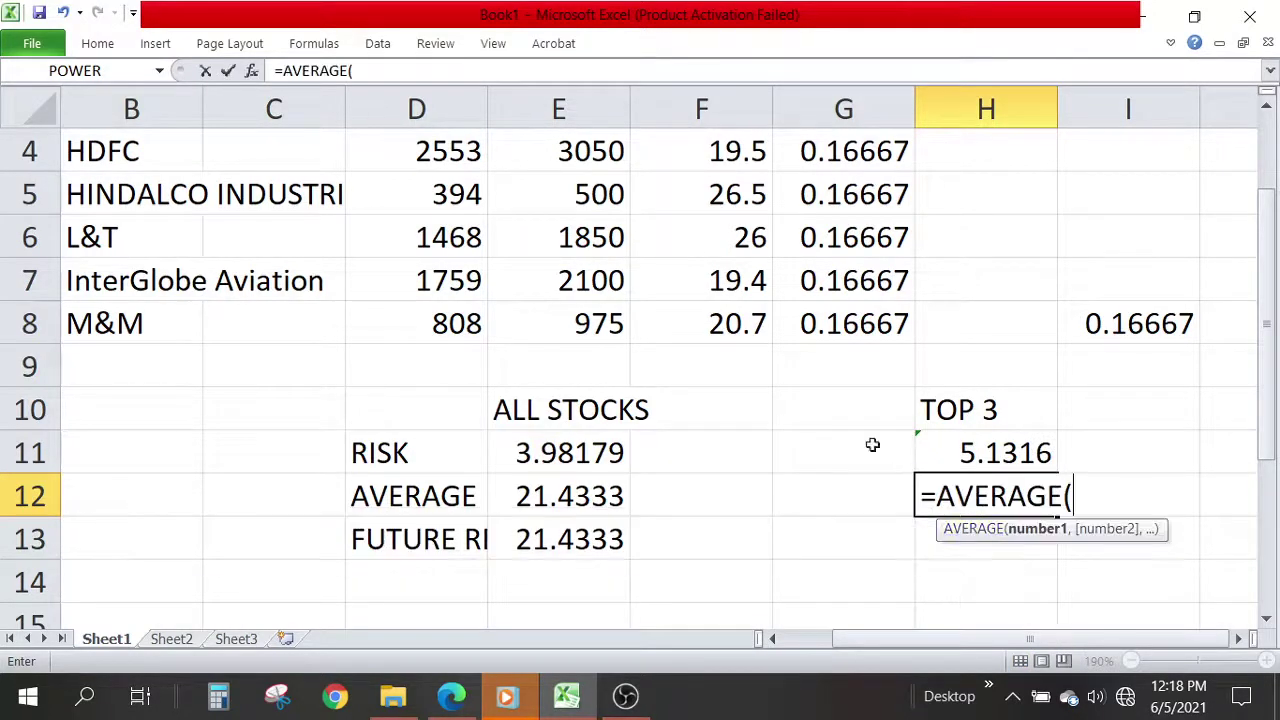
pyautogui.scroll(1, 818, 427)
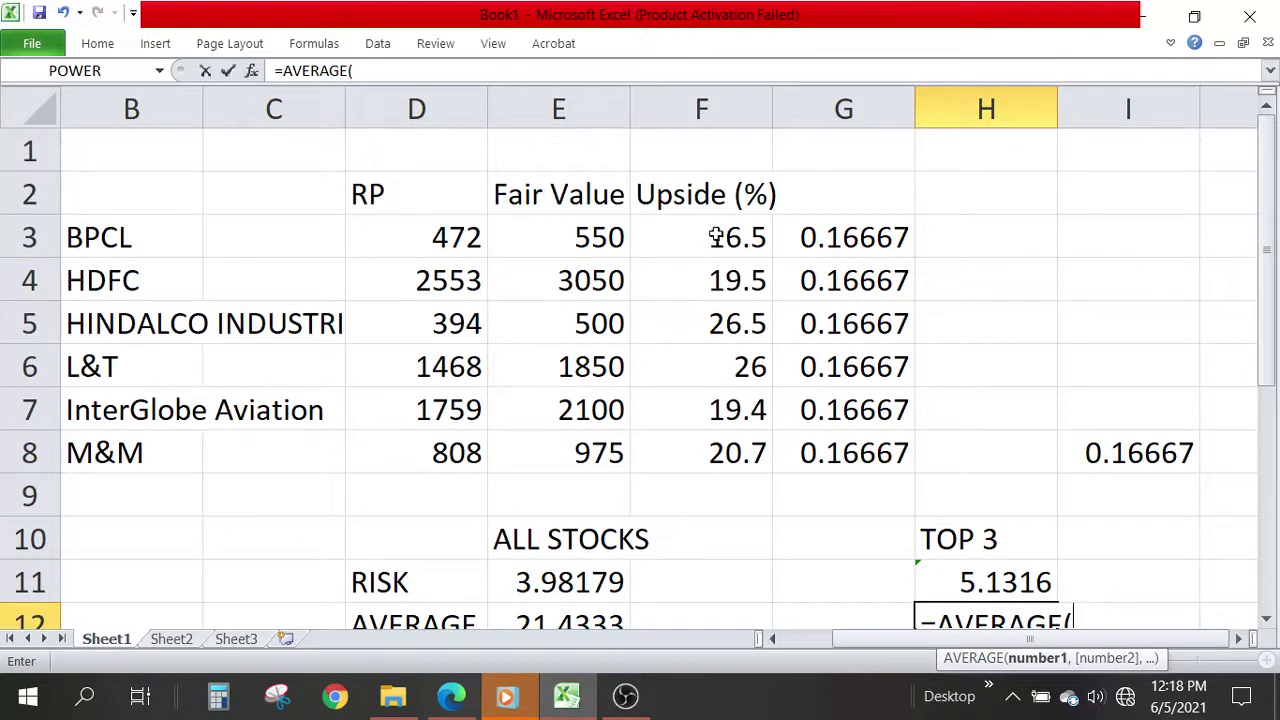
pyautogui.moveTo(716, 236); pyautogui.dragTo(717, 320)
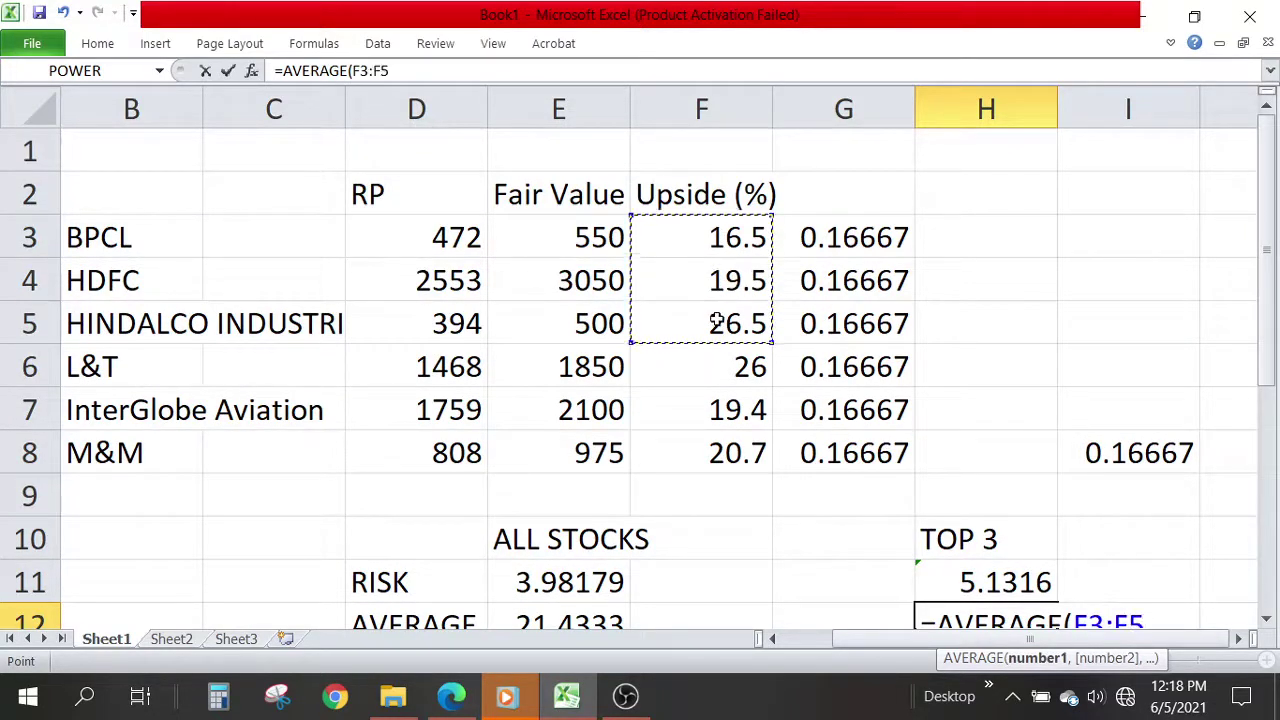
pyautogui.scroll(-1, 1009, 420)
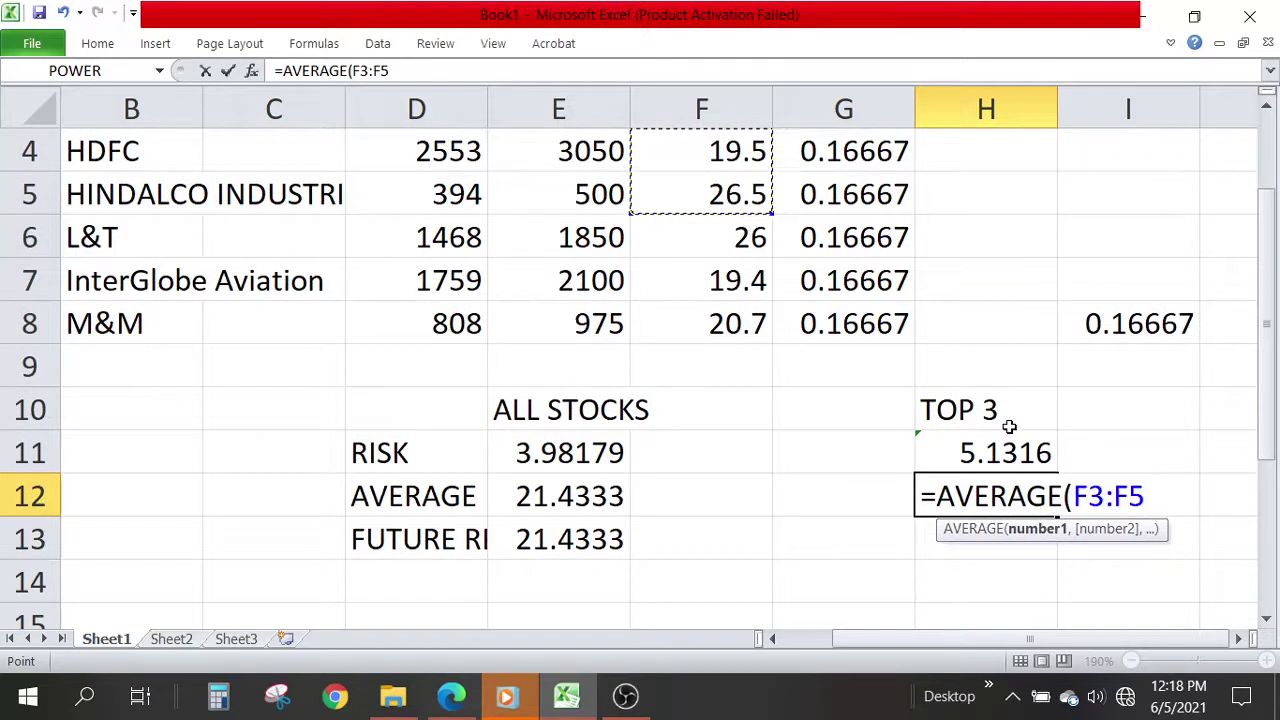
pyautogui.write(')')
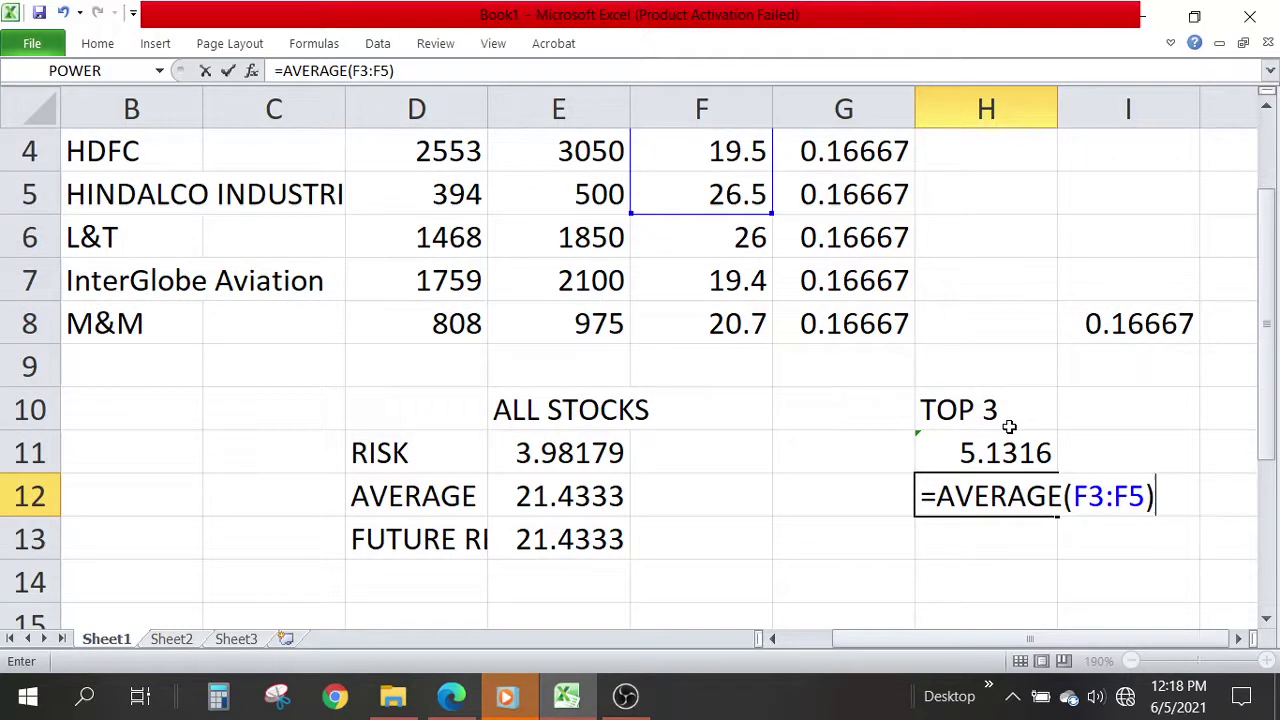
pyautogui.press('Return')
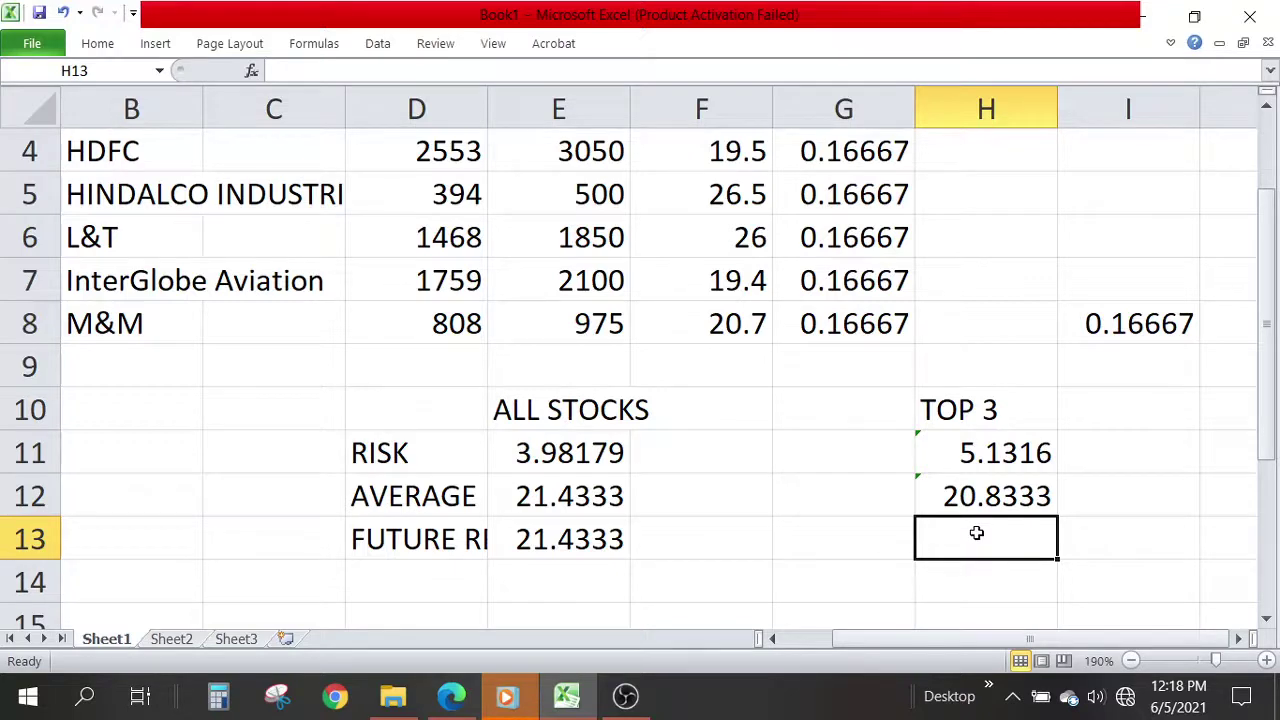
# Step: Start the top three weighted return formula in H3 with BPCL's upside times its weight, =F3*G3
pyautogui.write('=')
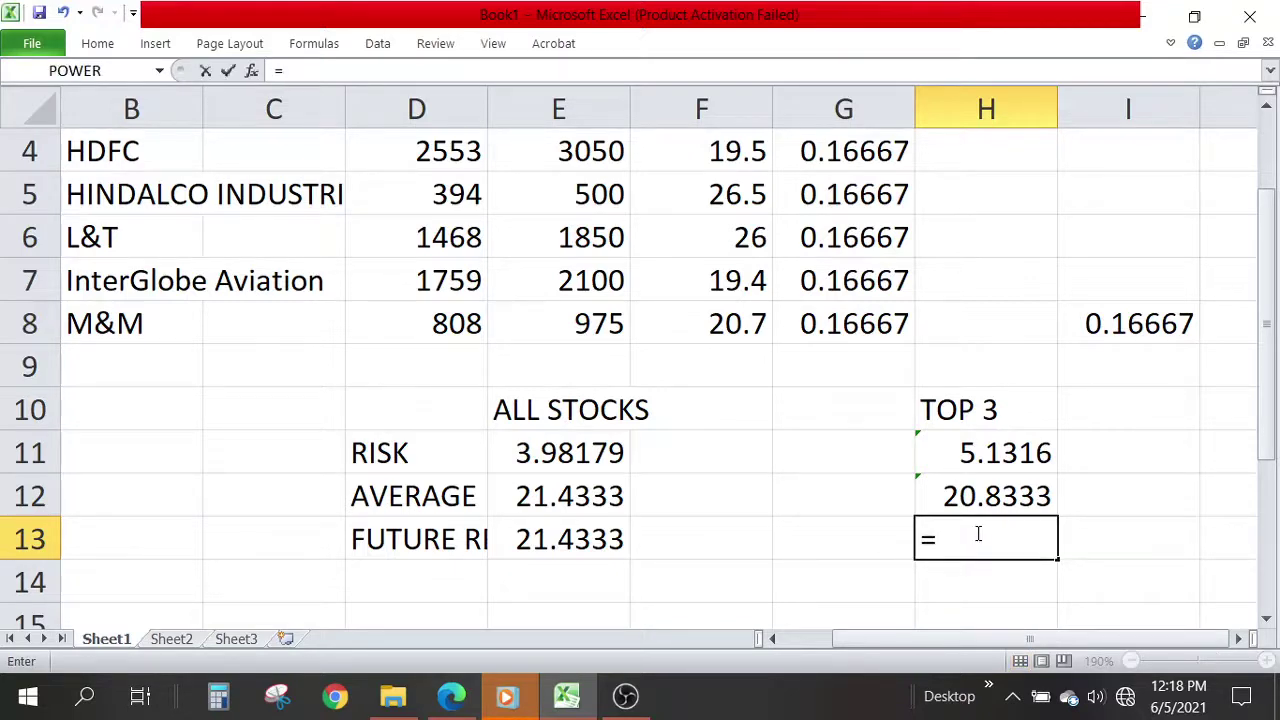
pyautogui.press('BackSpace')
pyautogui.scroll(1, 978, 533)
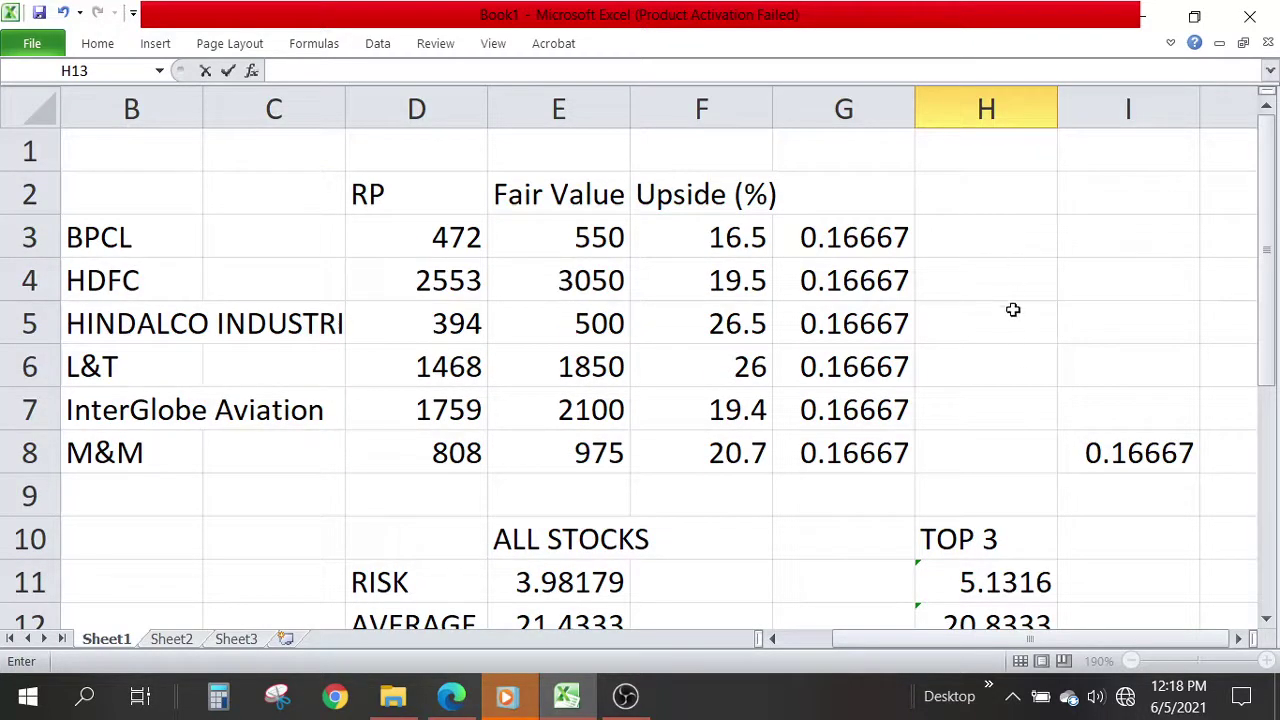
pyautogui.click(1010, 238)
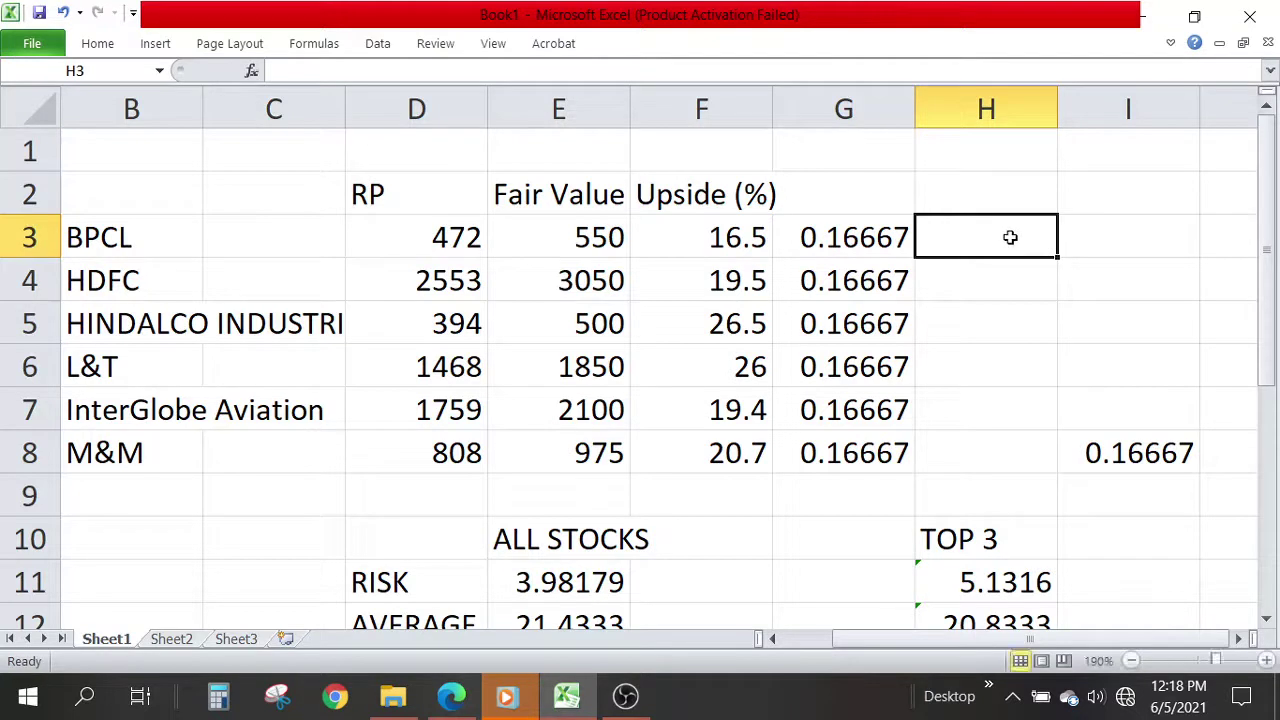
pyautogui.write('=')
pyautogui.press('Left')
pyautogui.press('Left')
pyautogui.press('Left')
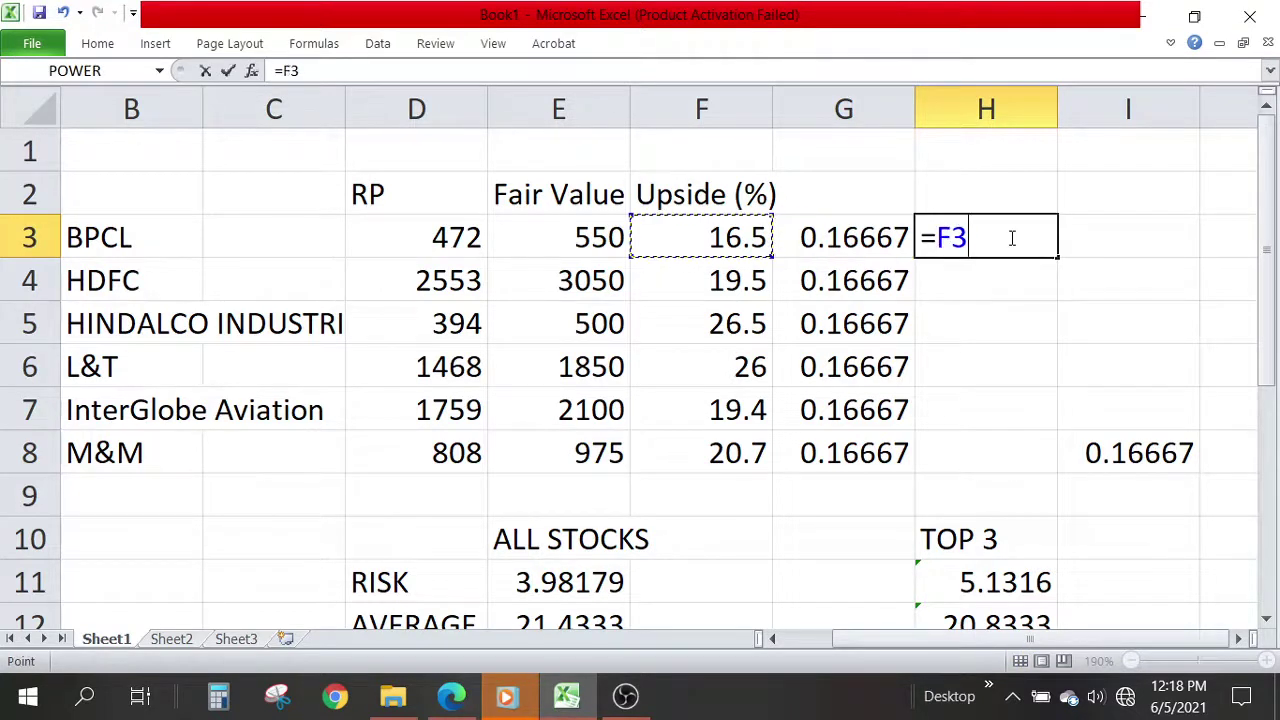
pyautogui.press('Right')
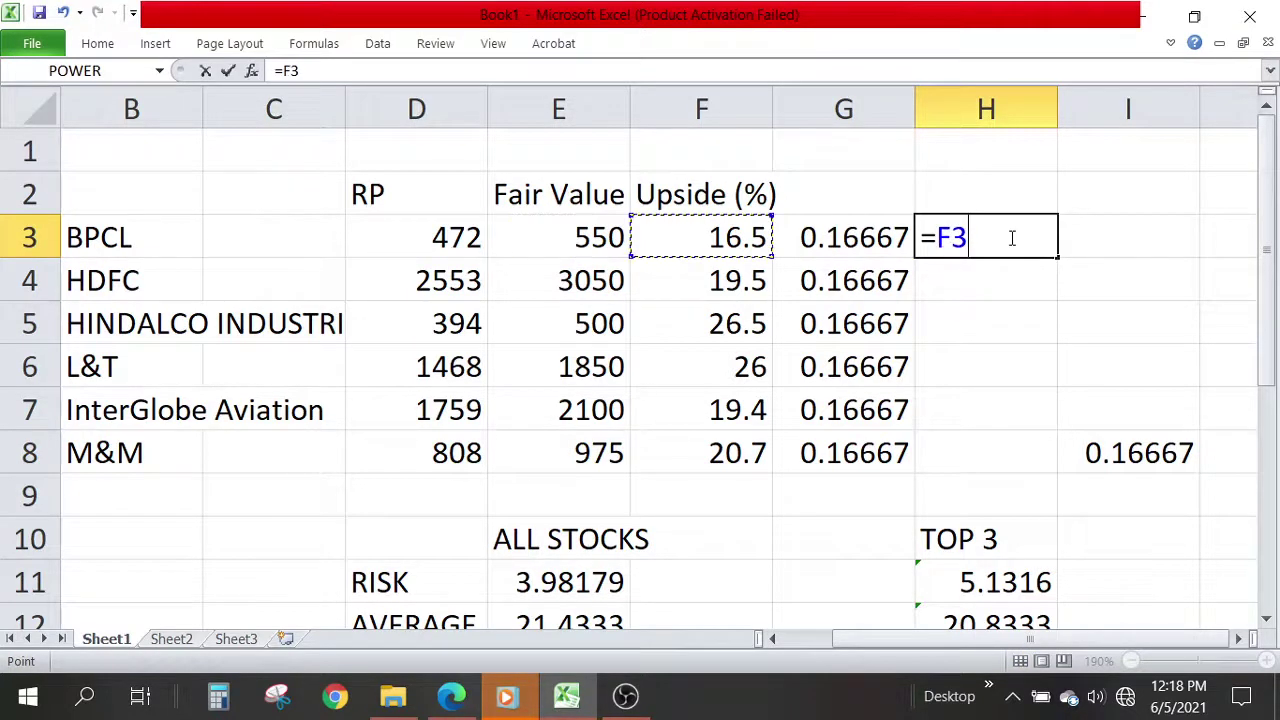
pyautogui.write('*')
pyautogui.press('Left')
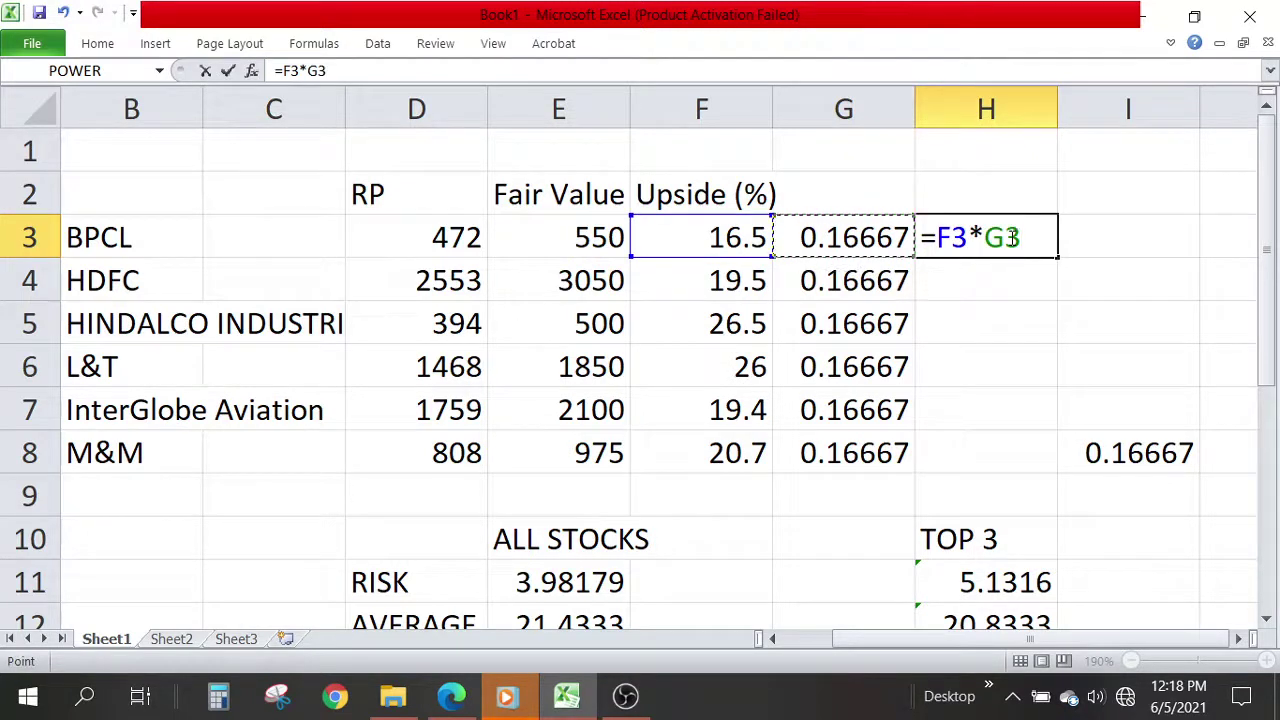
# Step: Add HDFC's upside times its weight to the H3 formula, +F4*G4
pyautogui.write('+')
pyautogui.press('Down')
pyautogui.press('Down')
pyautogui.press('Left')
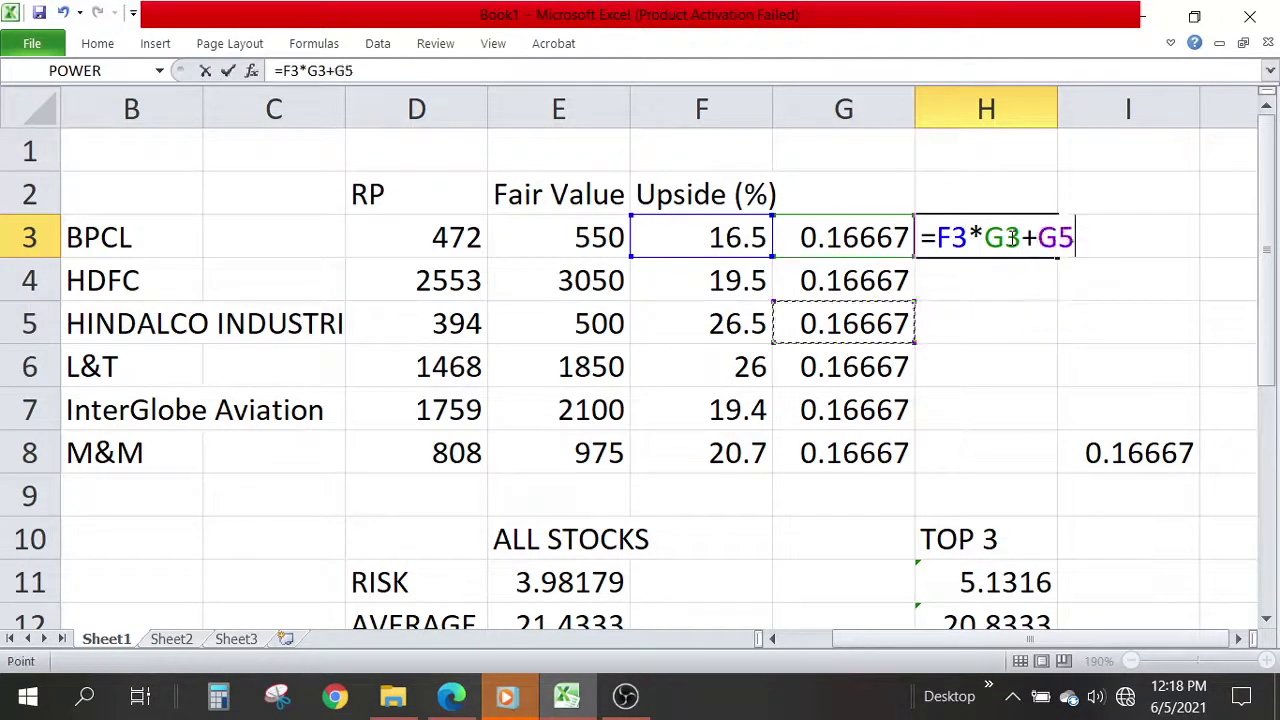
pyautogui.press('Up')
pyautogui.press('Left')
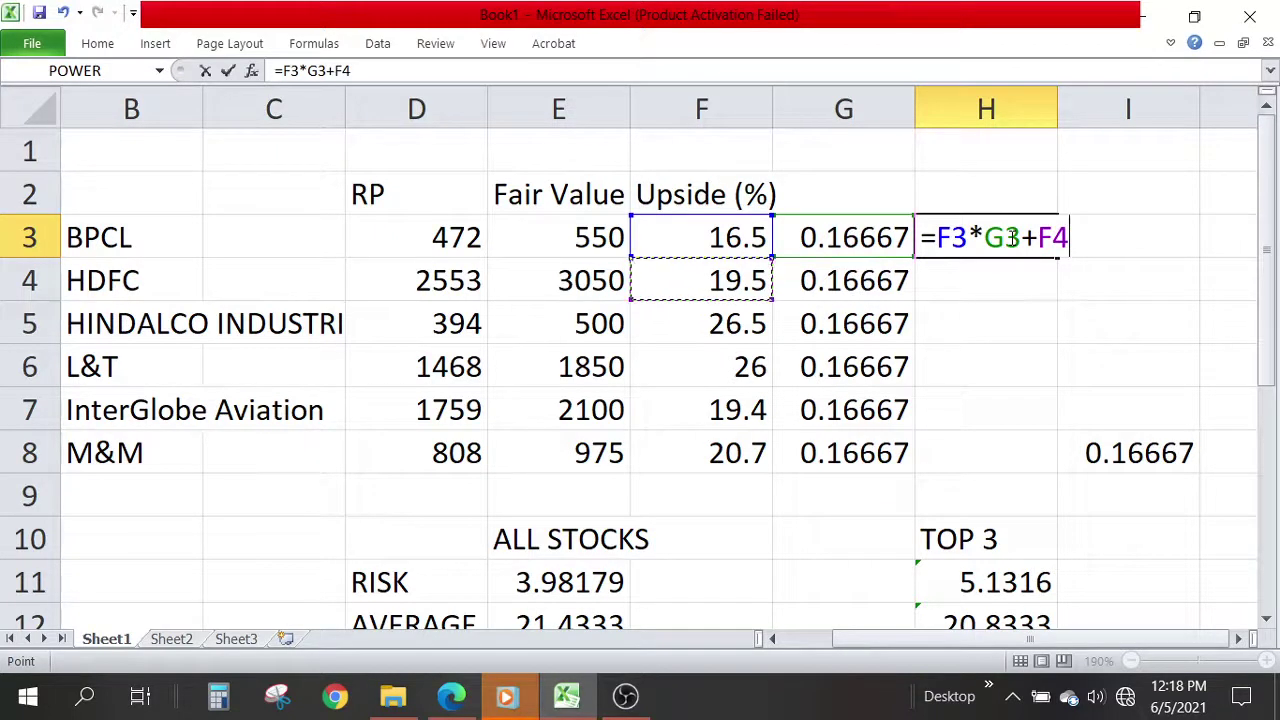
pyautogui.write('*')
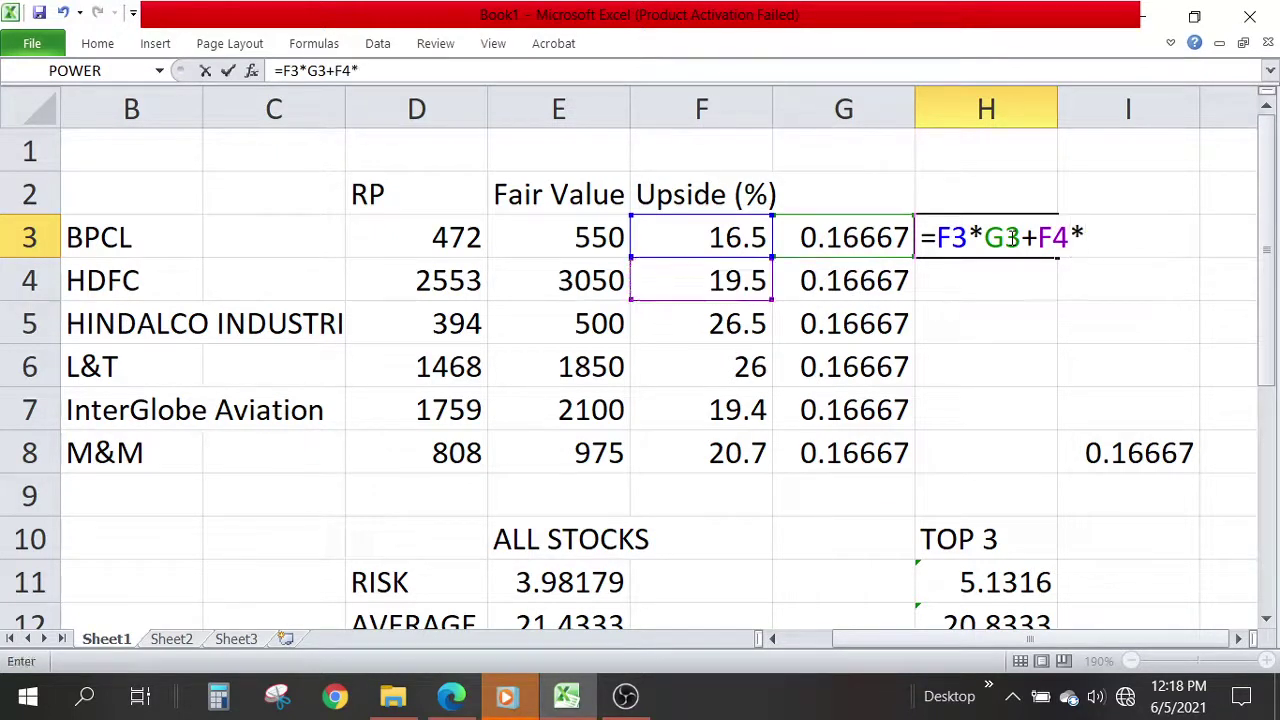
pyautogui.press('Down')
pyautogui.press('Down')
pyautogui.press('Up')
pyautogui.press('Left')
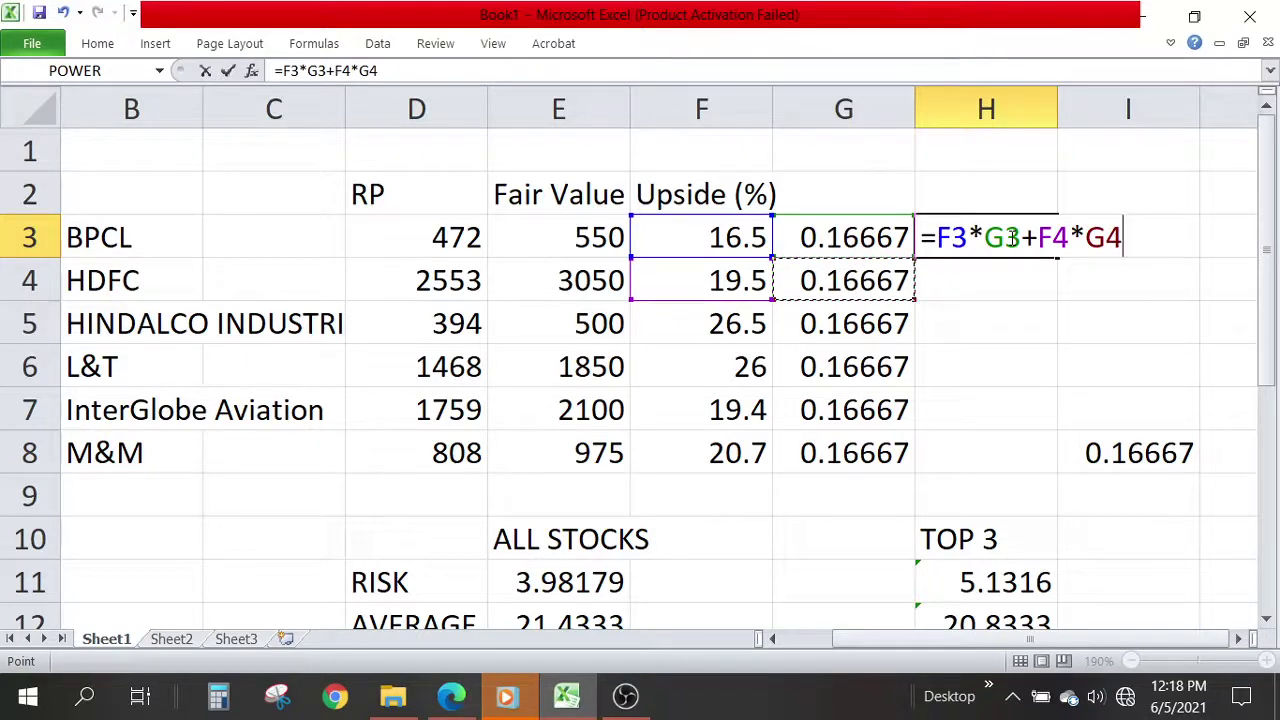
# Step: Complete the H3 formula with Hindalco's upside times its weight, +F5*G5, and commit it
pyautogui.write('+')
pyautogui.press('Down')
pyautogui.press('Down')
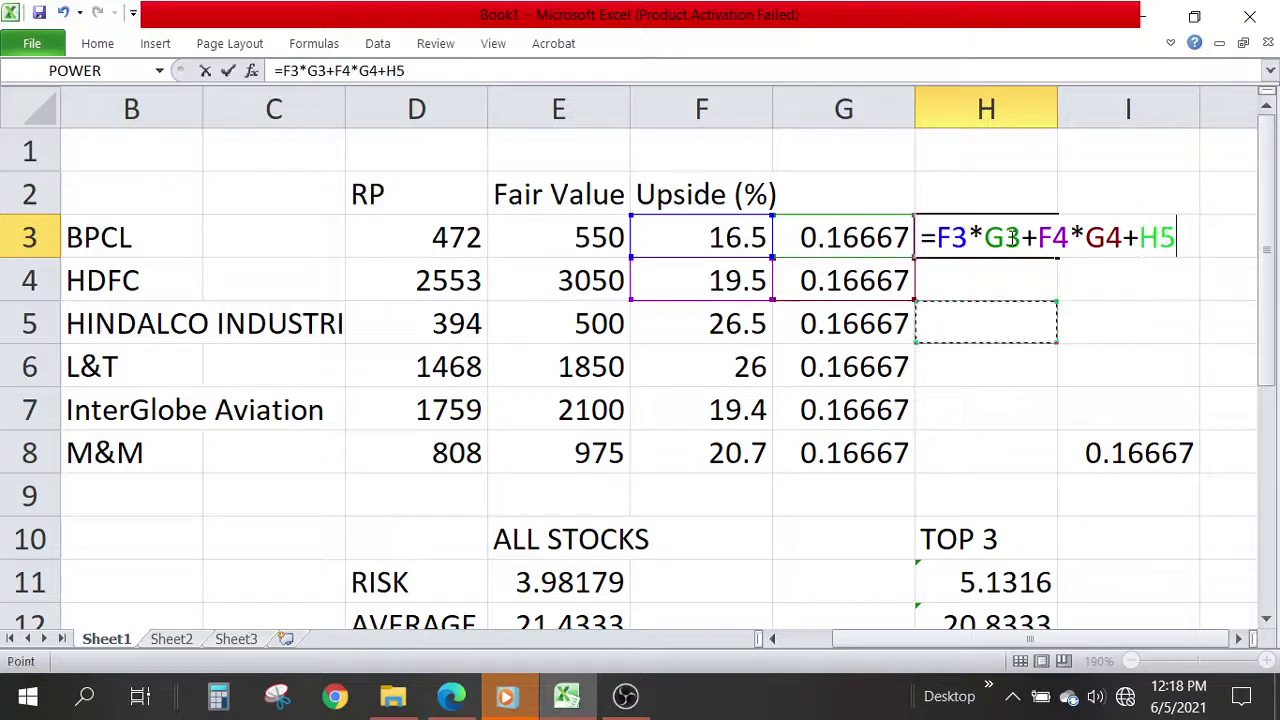
pyautogui.press('Left')
pyautogui.press('Left')
pyautogui.write('*')
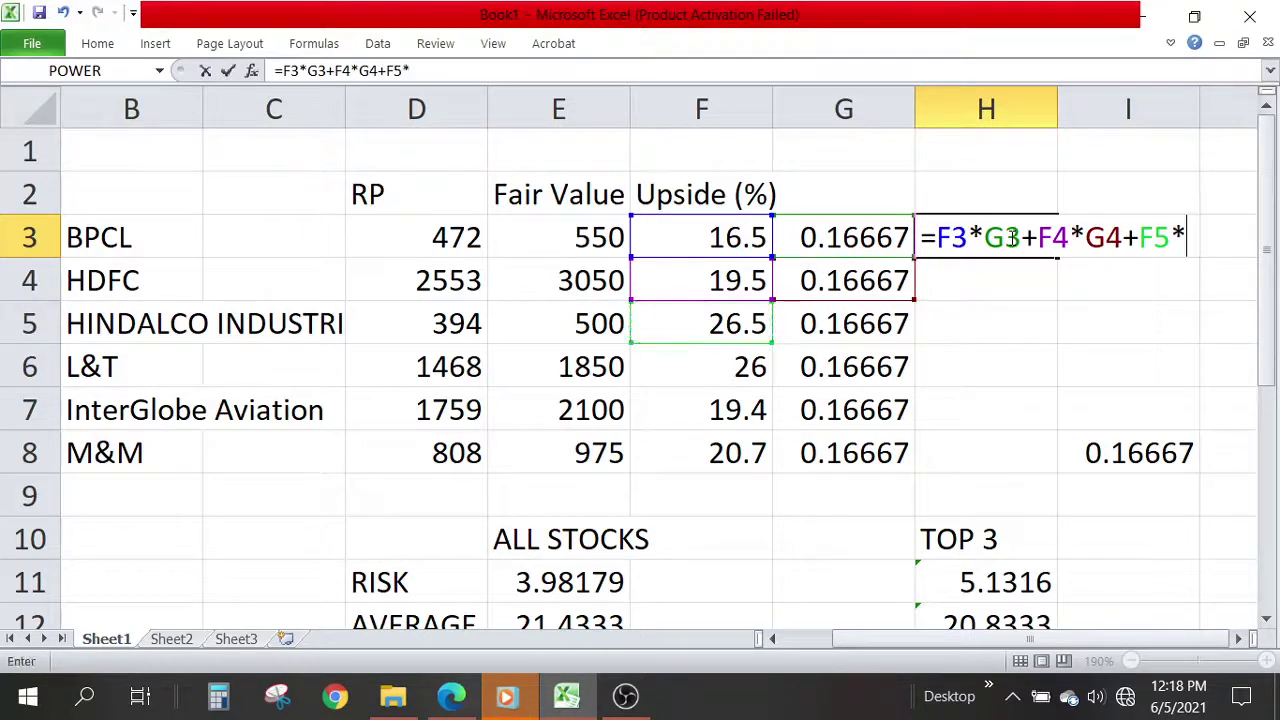
pyautogui.press('Down')
pyautogui.press('Down')
pyautogui.press('Left')
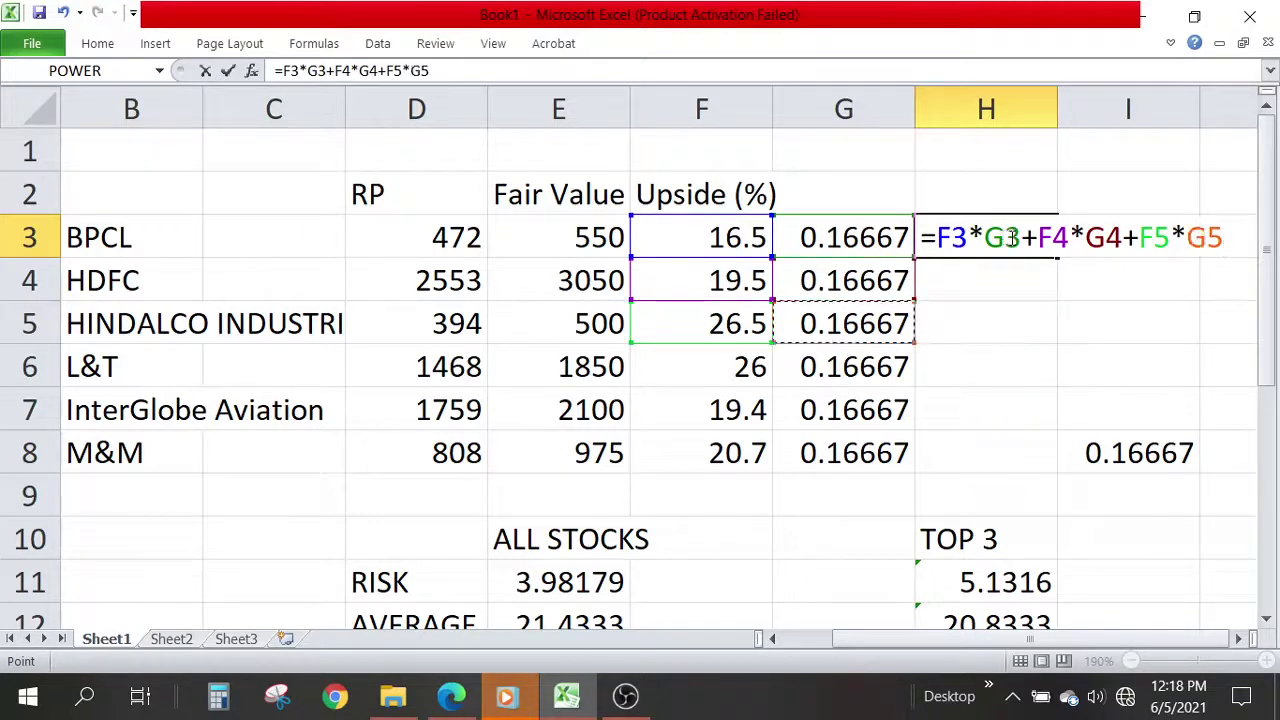
pyautogui.press('Return')
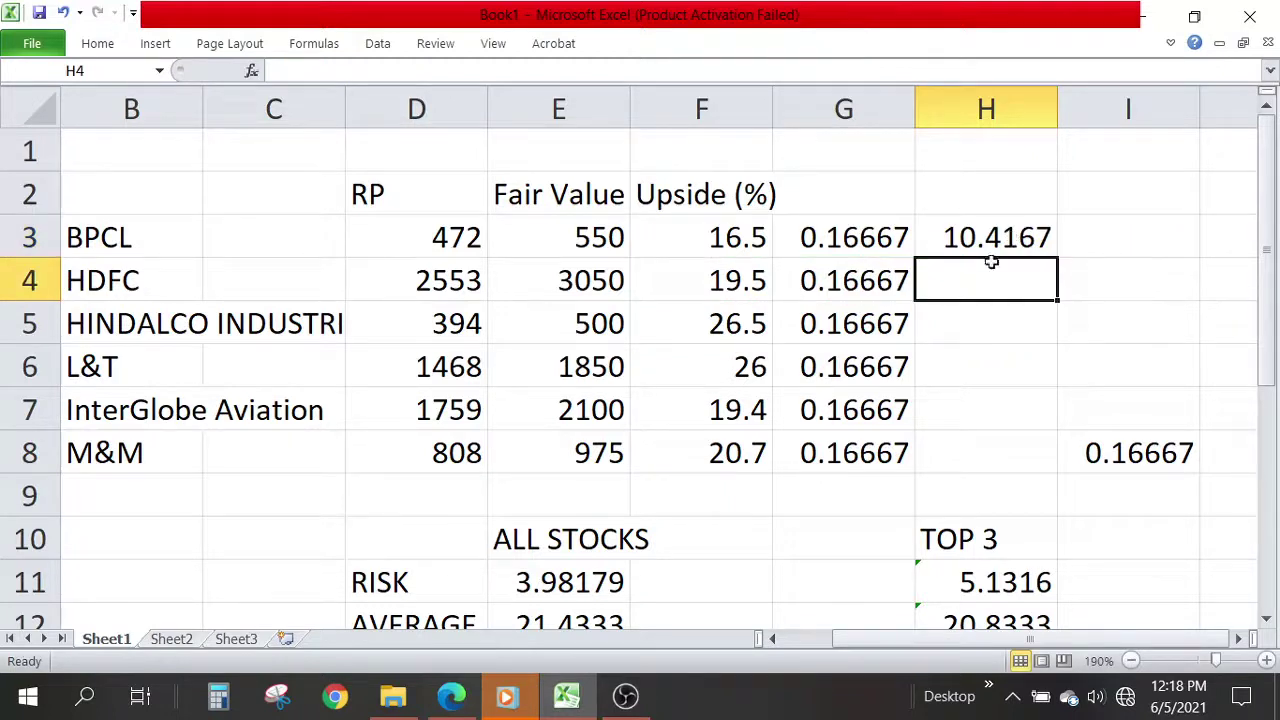
# Step: Move the top three weighted return formula from H3 to H13, in the FUTURE RETURN row under TOP 3
pyautogui.click(986, 228)
pyautogui.moveTo(981, 215); pyautogui.dragTo(991, 465)
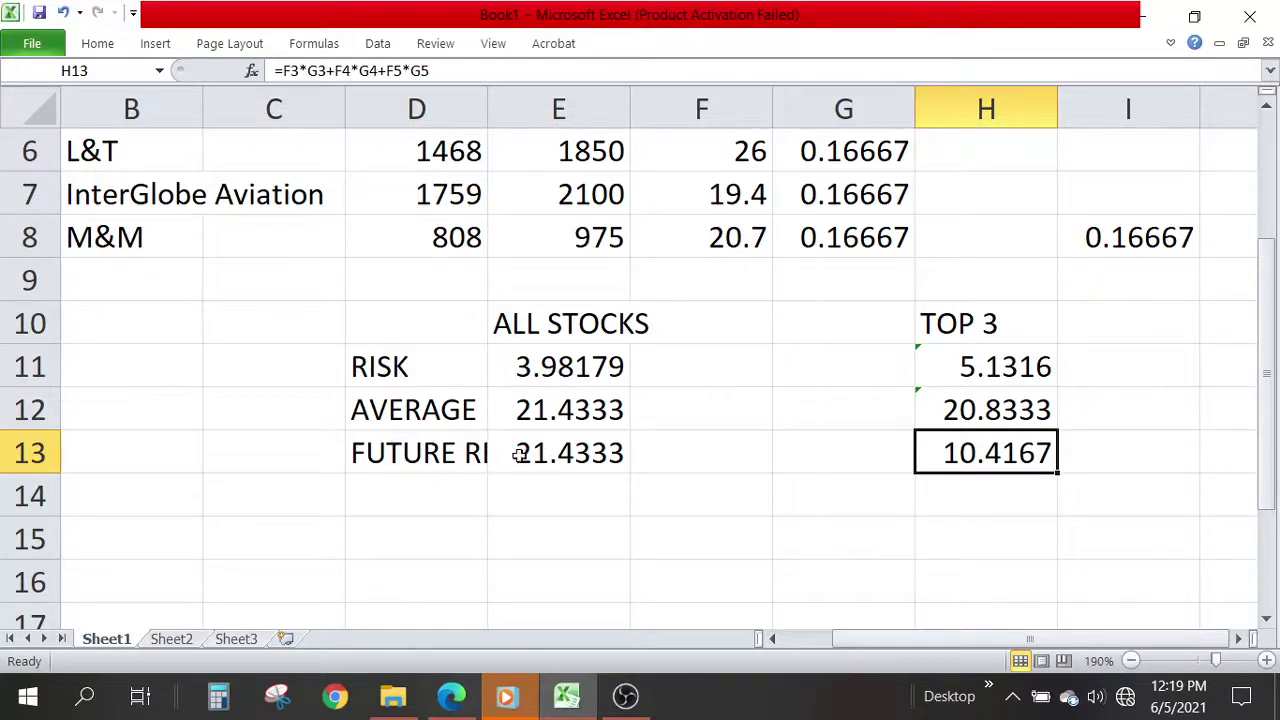
pyautogui.click(960, 362)
pyautogui.click(963, 465)
pyautogui.scroll(2, 672, 398)
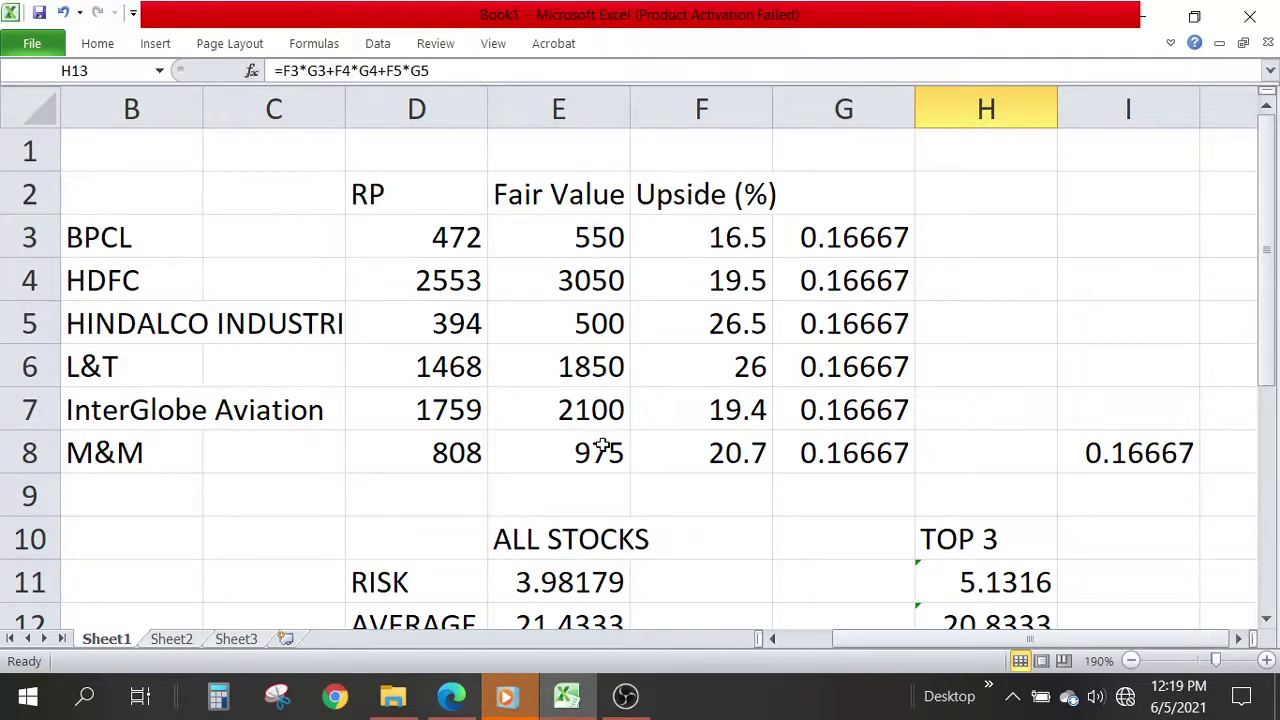
pyautogui.scroll(-2, 603, 449)
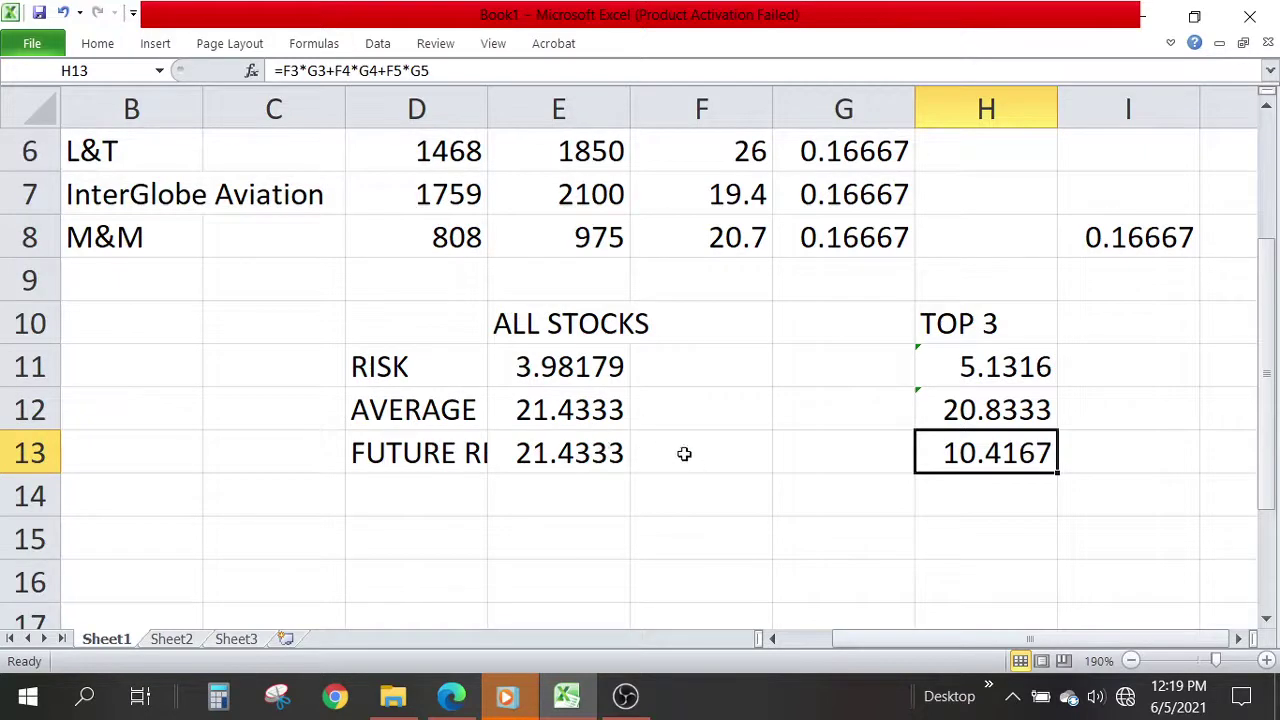
pyautogui.scroll(2, 690, 453)
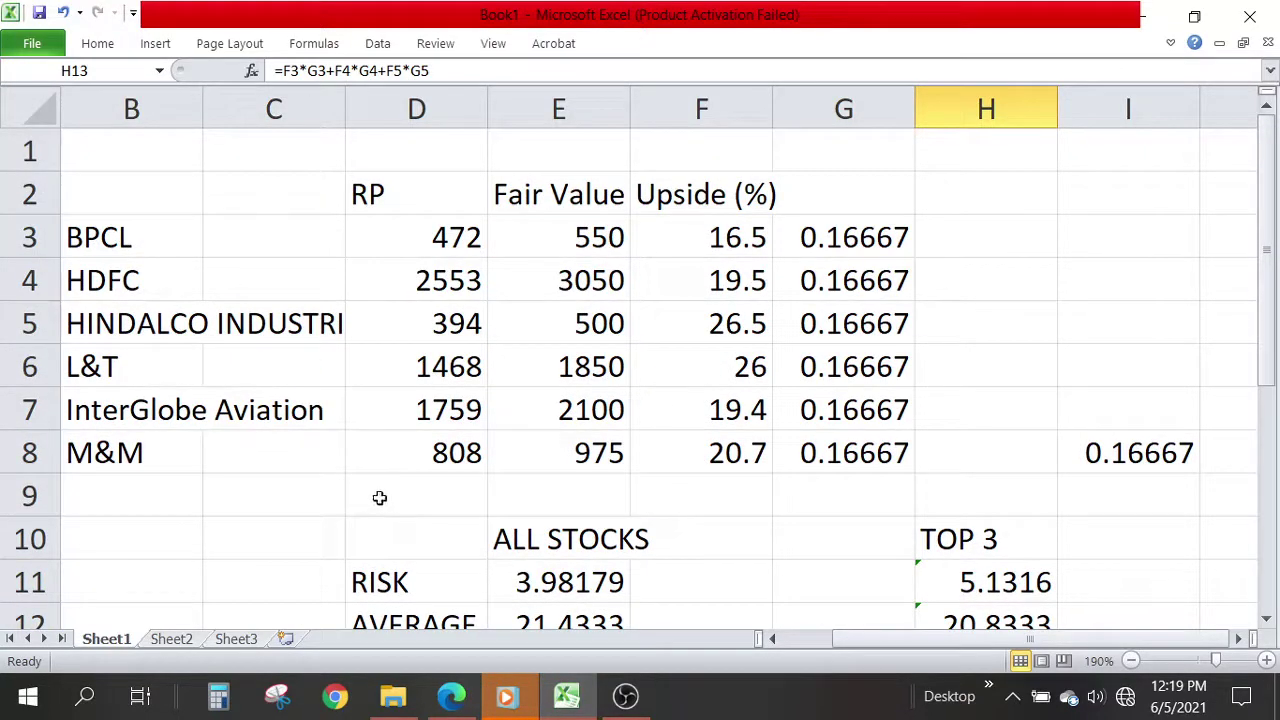
pyautogui.scroll(-1, 528, 488)
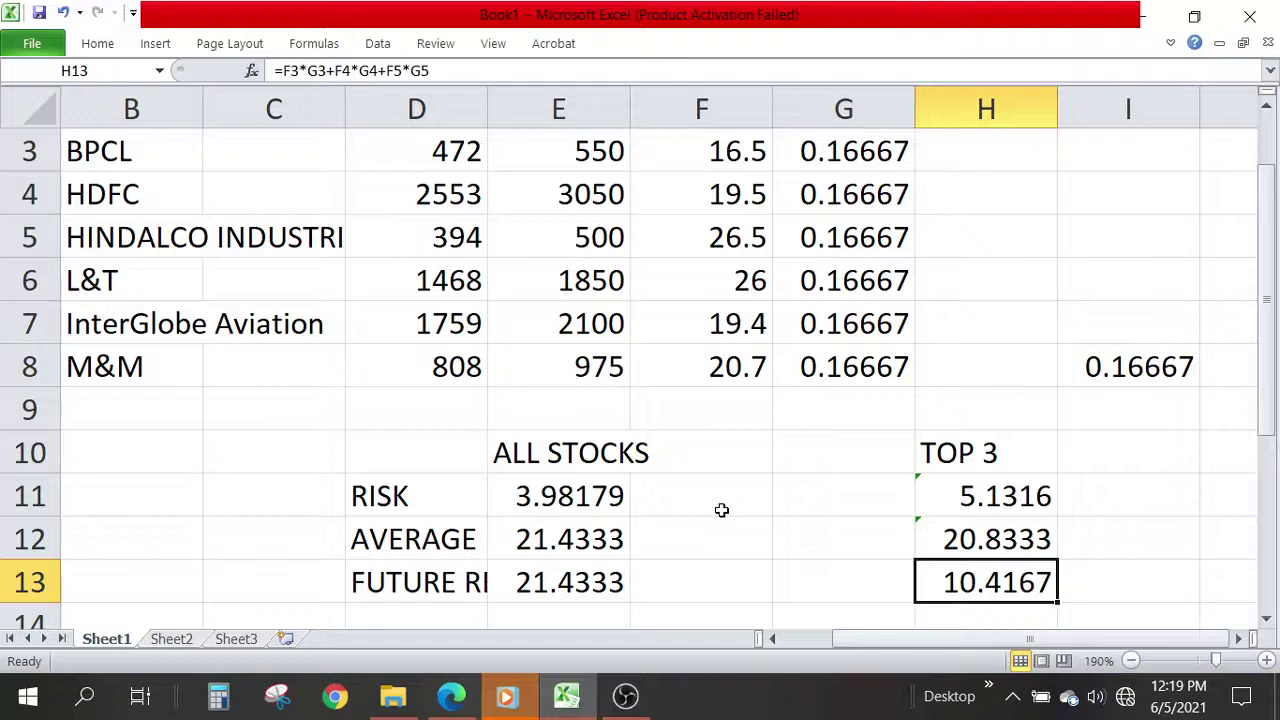
pyautogui.click(625, 696)
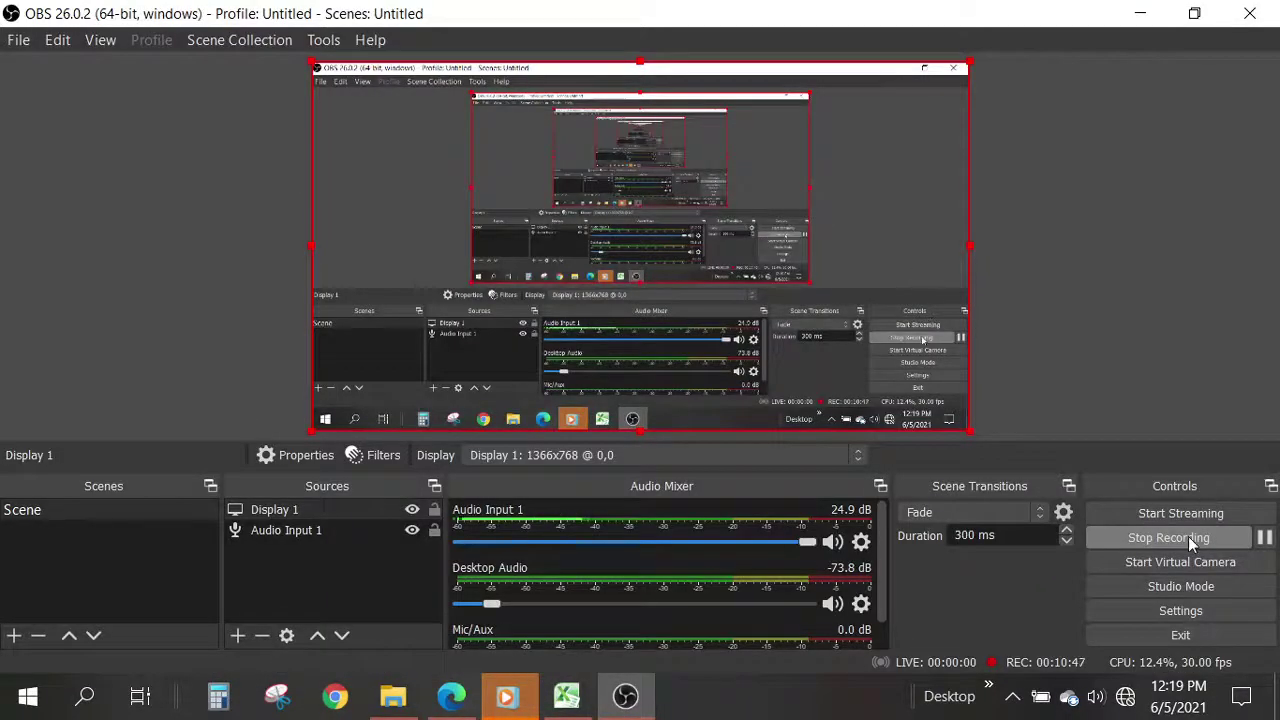